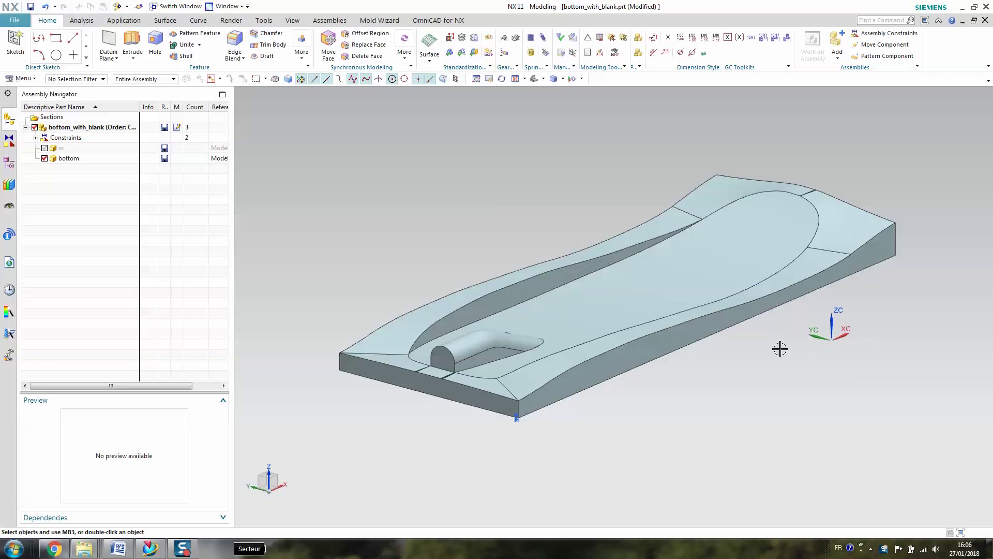
# Look at the top_with_blank part window, then switch back to bottom_with_blank
pyautogui.click(226, 6)
pyautogui.click(250, 88)
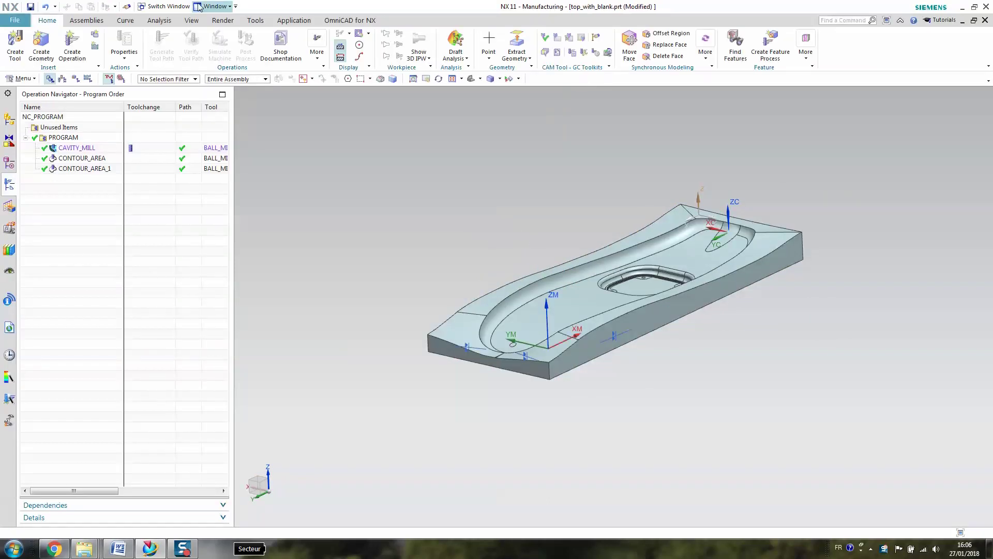
pyautogui.click(218, 6)
pyautogui.click(246, 87)
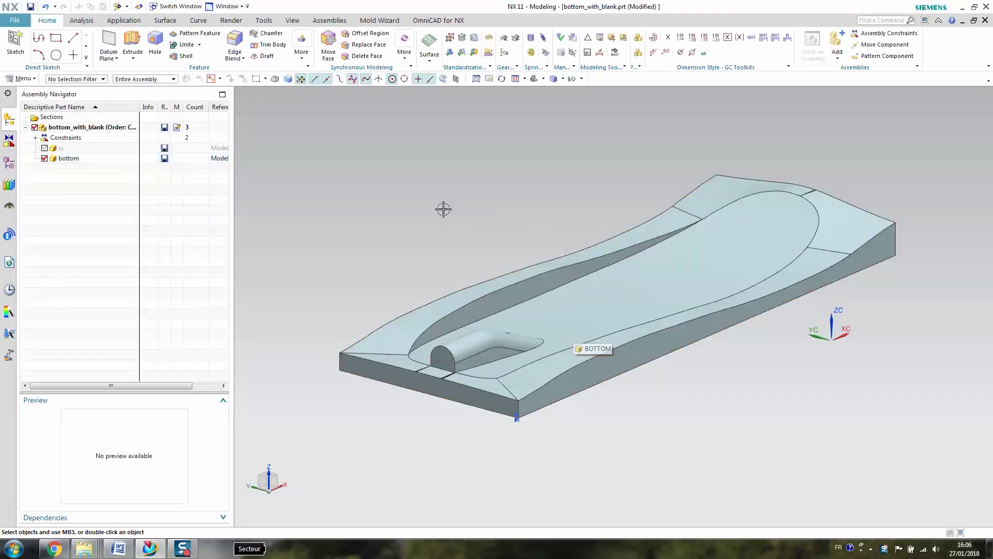
# Start Manufacturing for bottom_with_blank and list the operations in Machine Tool View
pyautogui.click(15, 21)
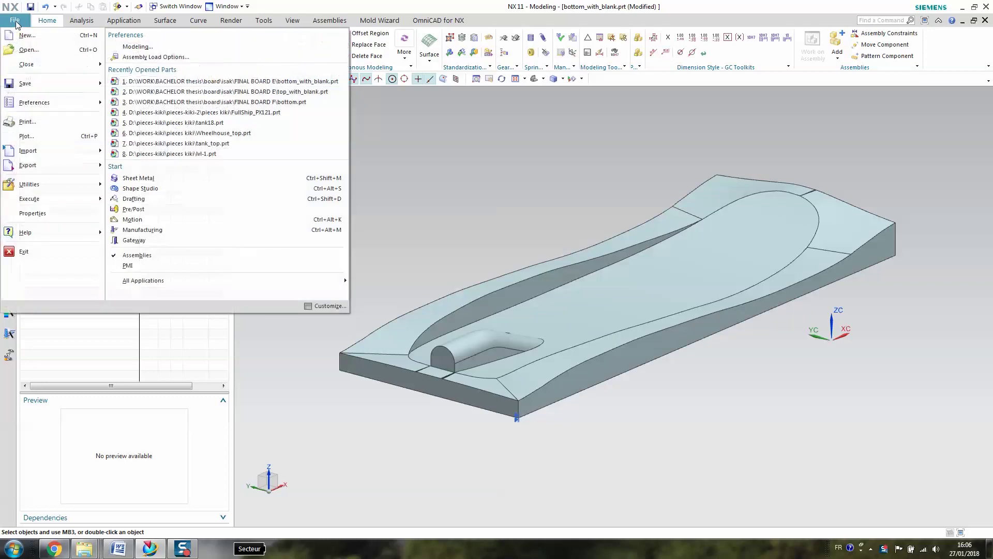
pyautogui.click(162, 229)
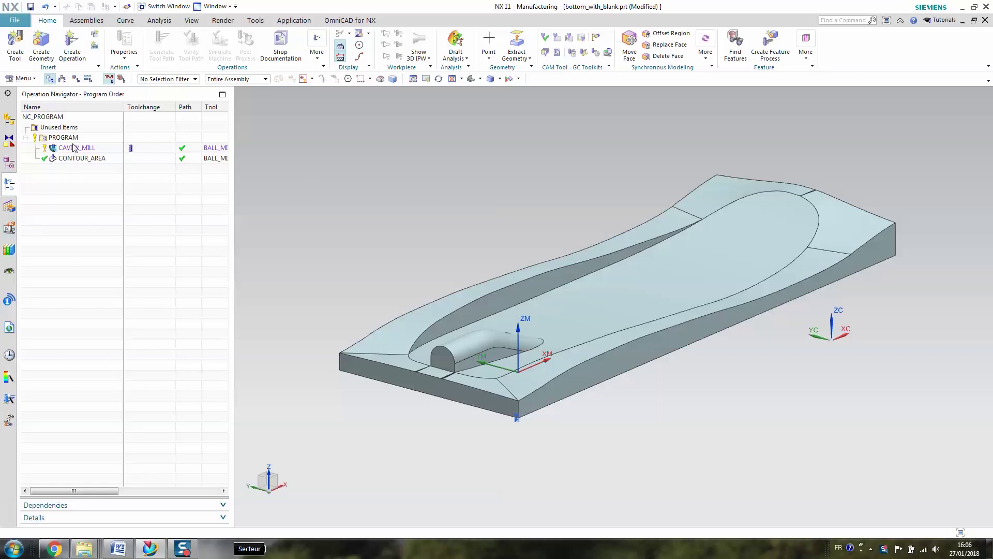
pyautogui.rightClick(74, 190)
pyautogui.click(111, 204)
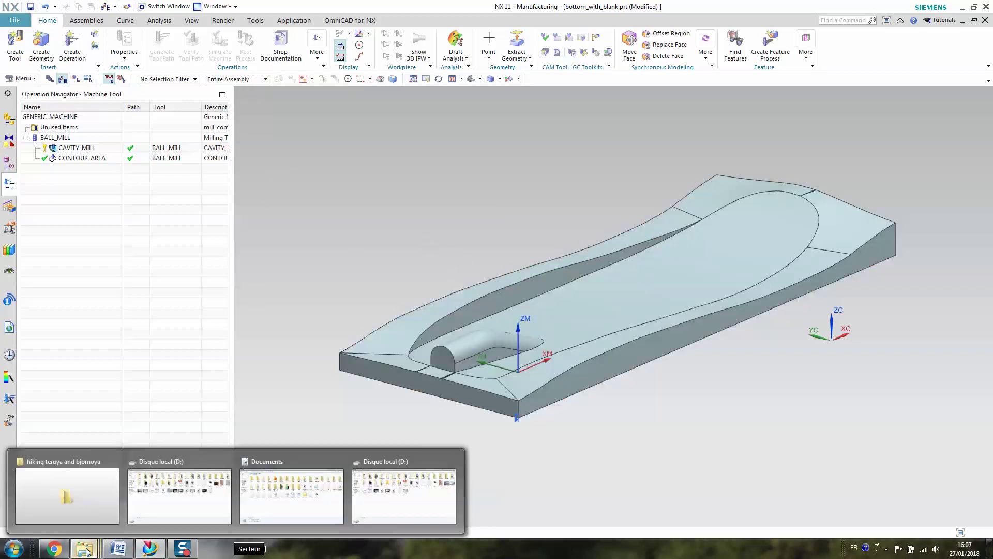
# Show the ss blank body from the Assembly Navigator, toggling it off and on while orbiting
pyautogui.click(192, 259)
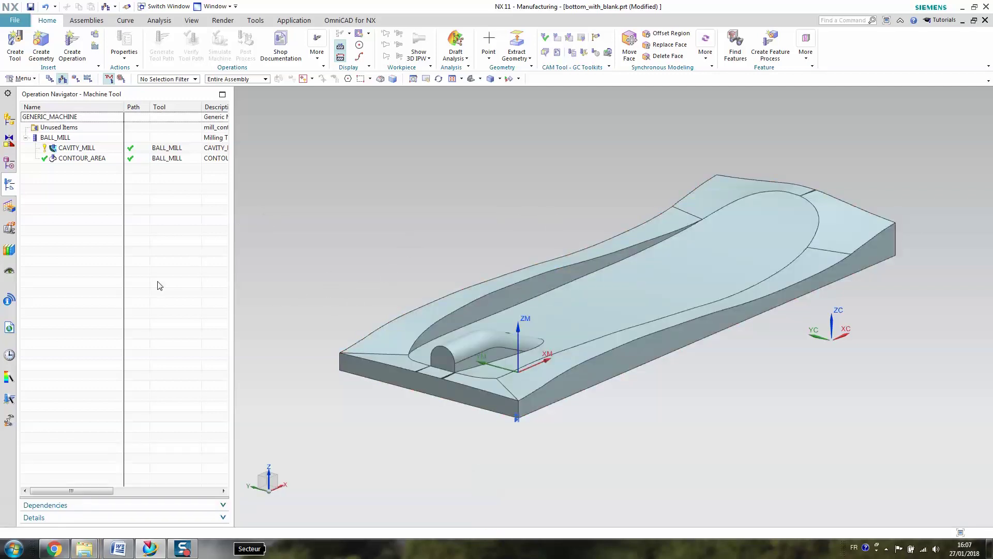
pyautogui.click(10, 119)
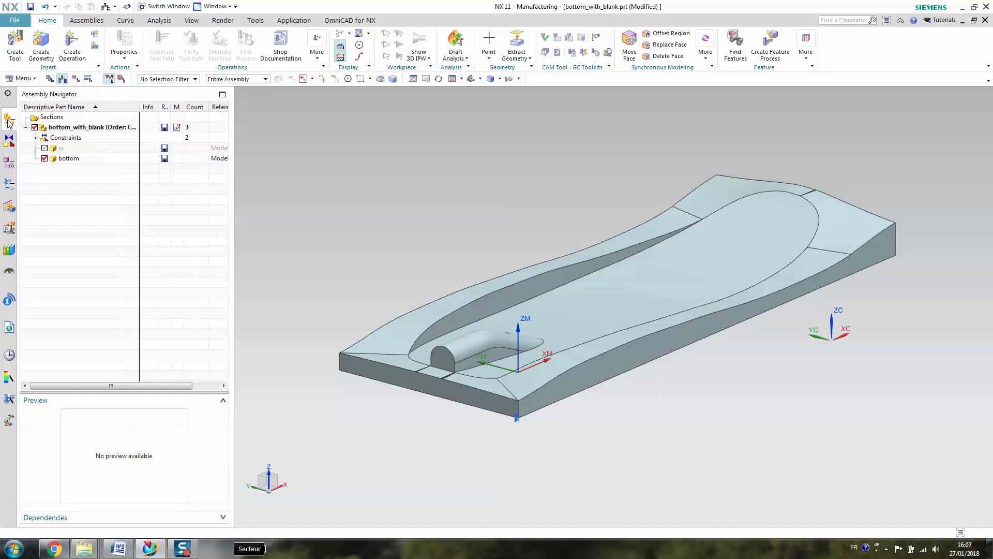
pyautogui.click(44, 148)
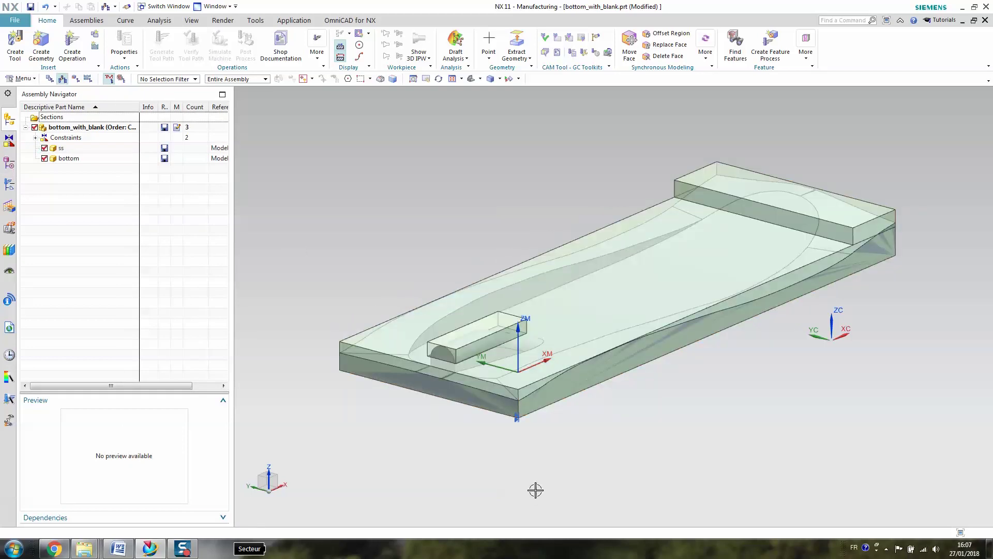
pyautogui.moveTo(604, 396); pyautogui.dragTo(530, 404, button='middle')
pyautogui.moveTo(333, 319); pyautogui.dragTo(486, 398, button='middle')
pyautogui.click(45, 149)
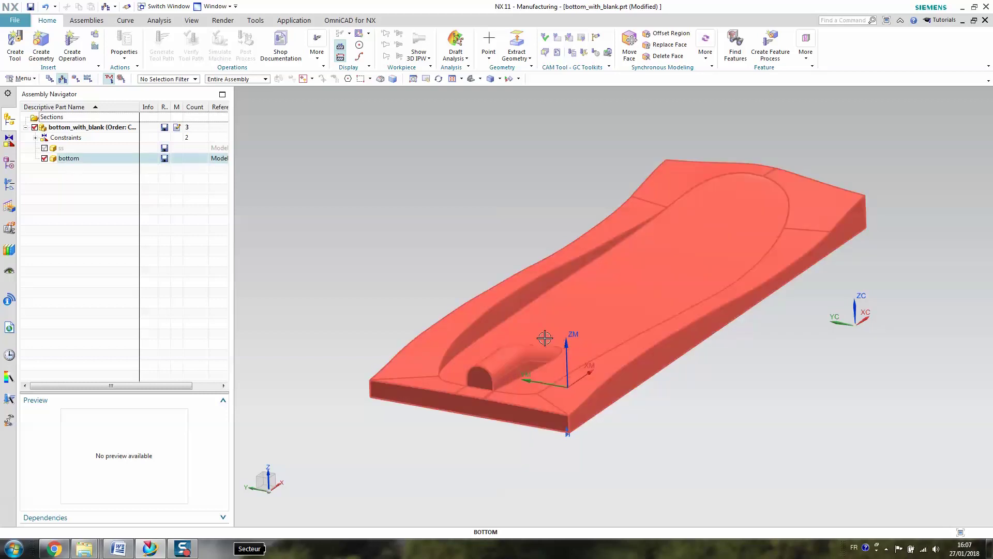
pyautogui.click(44, 149)
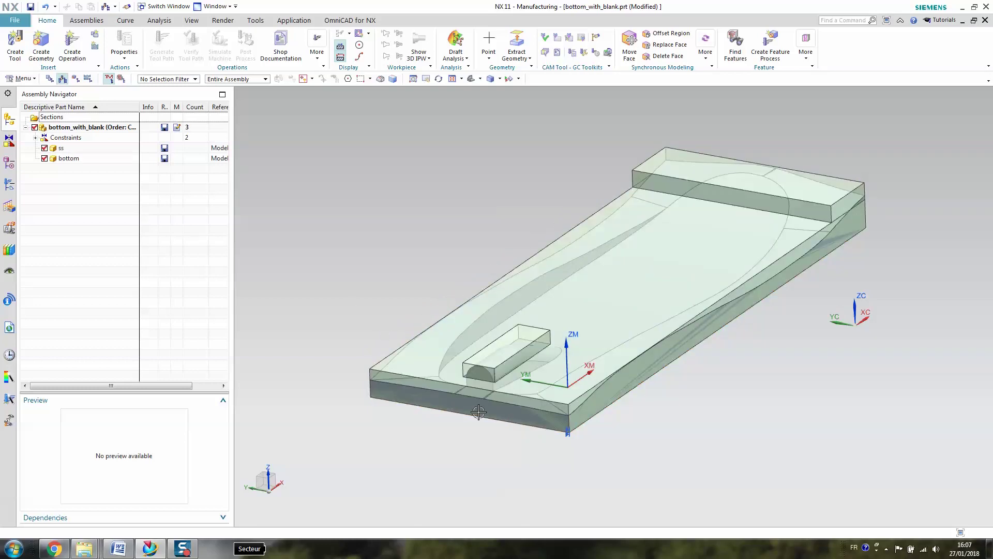
# Orbit and snap to a flat side view to see how the blank encloses the part
pyautogui.moveTo(481, 459)
pyautogui.mouseDown(button='middle')
pyautogui.moveTo(491, 438)
pyautogui.moveTo(483, 448)
pyautogui.mouseUp(button='middle')
pyautogui.moveTo(599, 383); pyautogui.dragTo(555, 373, button='middle')
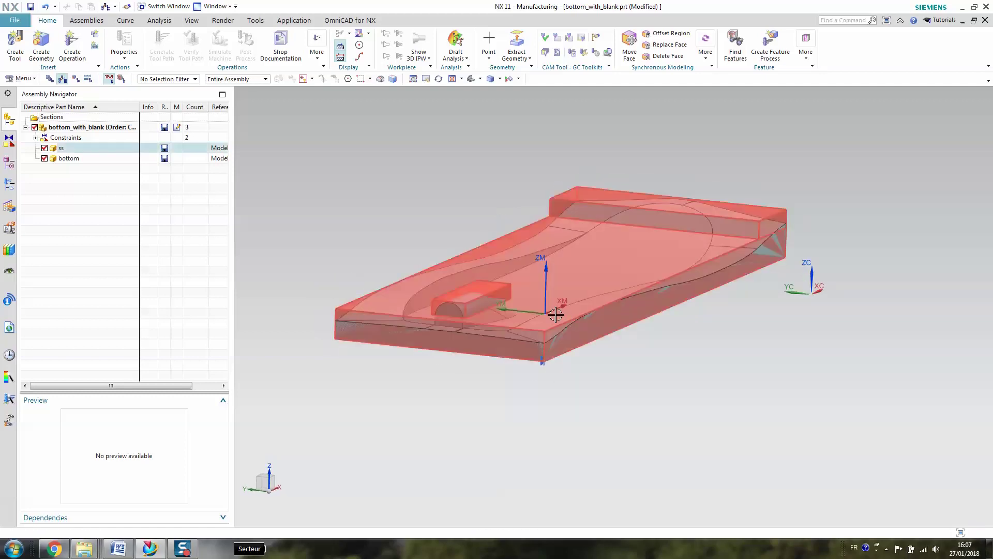
pyautogui.moveTo(612, 403)
pyautogui.mouseDown(button='middle')
pyautogui.moveTo(619, 379)
pyautogui.moveTo(625, 390)
pyautogui.mouseUp(button='middle')
pyautogui.moveTo(630, 345); pyautogui.dragTo(611, 346, button='right')
pyautogui.click(610, 346)
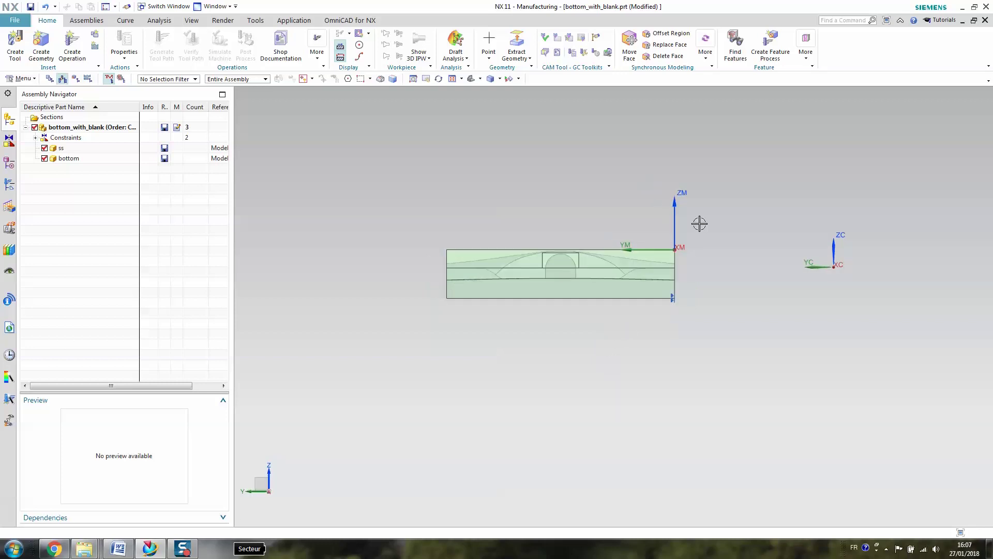
pyautogui.scroll(5, 688, 284)
pyautogui.scroll(-3, 738, 339)
pyautogui.moveTo(738, 339); pyautogui.dragTo(676, 396, button='middle')
pyautogui.keyDown('shift'); pyautogui.moveTo(621, 452); pyautogui.dragTo(750, 341, button='middle'); pyautogui.keyUp('shift')
# Snap to front and top views, then return to an isometric view of the part
pyautogui.rightClick(495, 436)
pyautogui.click(478, 436)
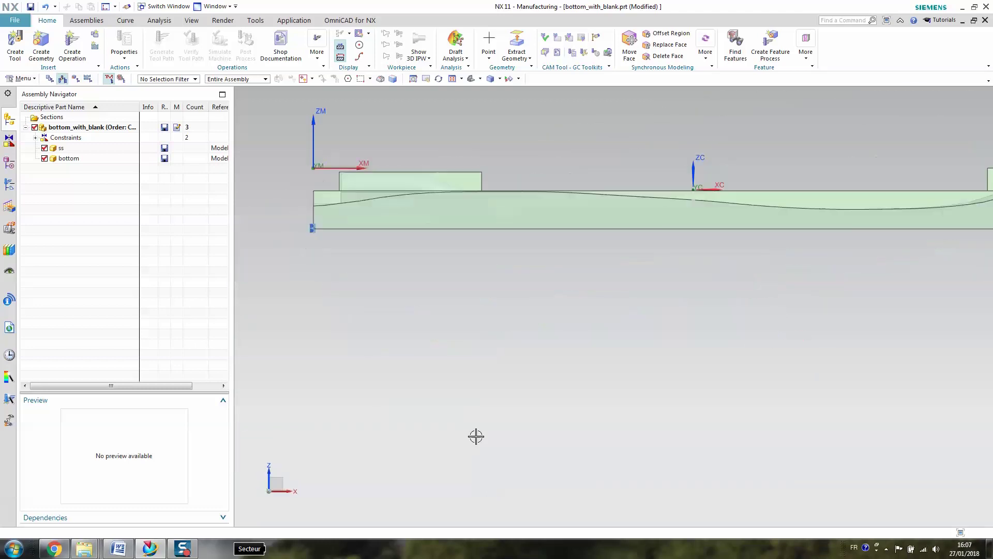
pyautogui.moveTo(433, 337); pyautogui.dragTo(430, 401, button='middle')
pyautogui.rightClick(430, 401)
pyautogui.click(415, 404)
pyautogui.scroll(-4, 554, 430)
pyautogui.moveTo(554, 430); pyautogui.dragTo(525, 369, button='middle')
pyautogui.scroll(3, 525, 369)
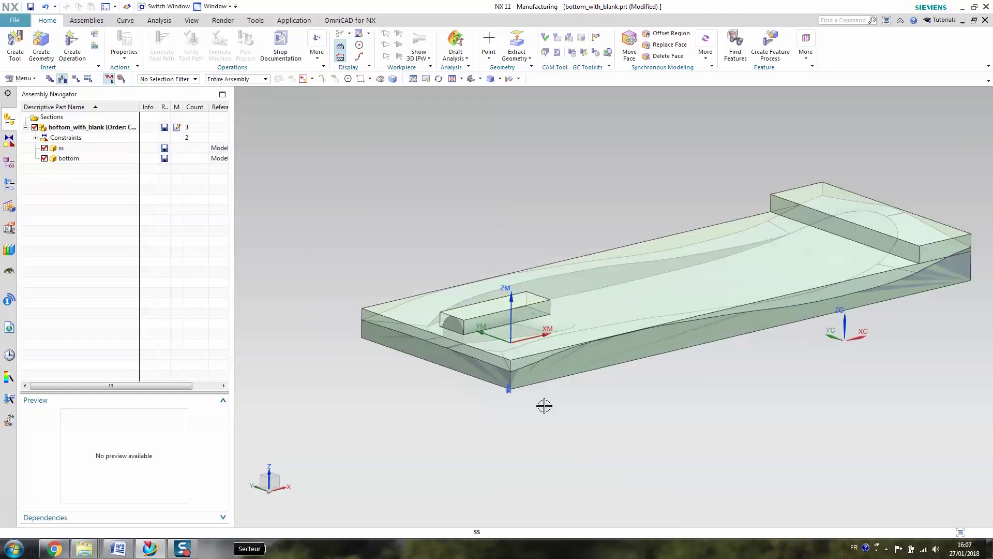
# Return to the Operation Navigator and group the operations in Geometry View
pyautogui.click(9, 185)
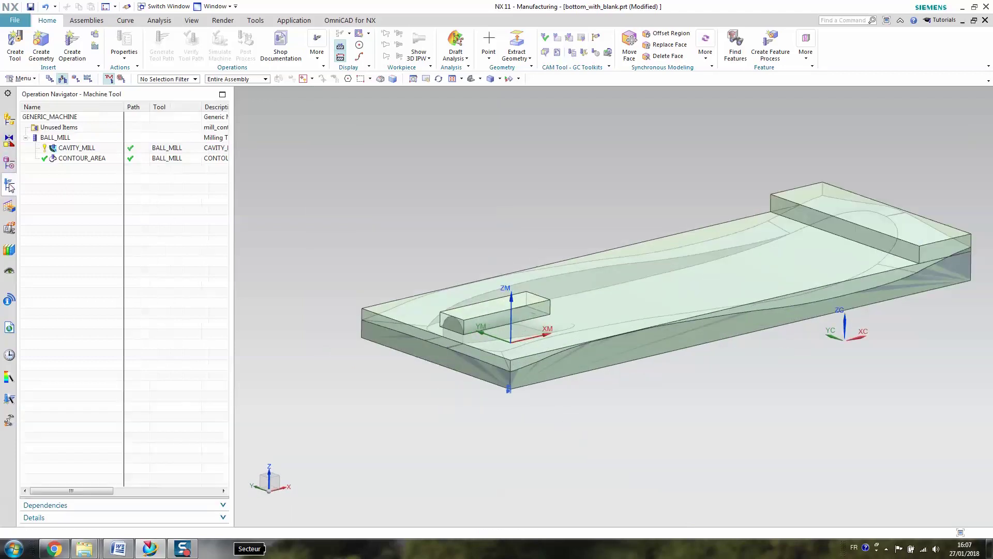
pyautogui.rightClick(77, 190)
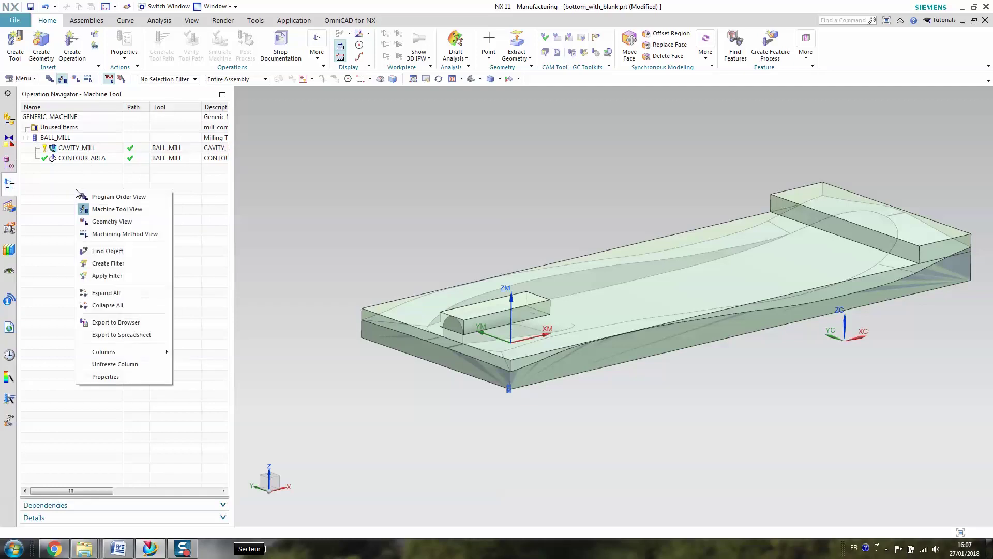
pyautogui.click(107, 223)
# Edit MCS_MILL to review the machine coordinate system, then cancel without changes
pyautogui.click(58, 137)
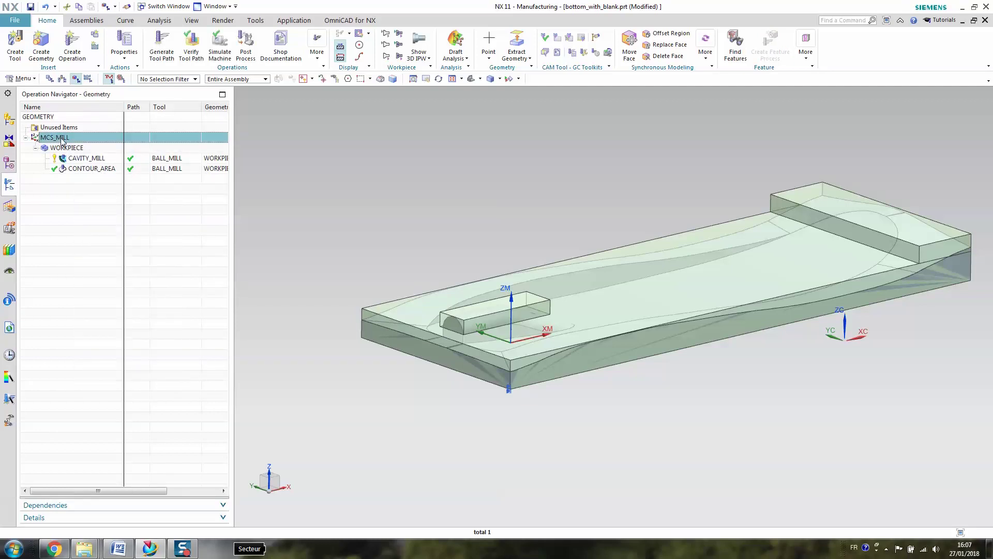
pyautogui.rightClick(73, 144)
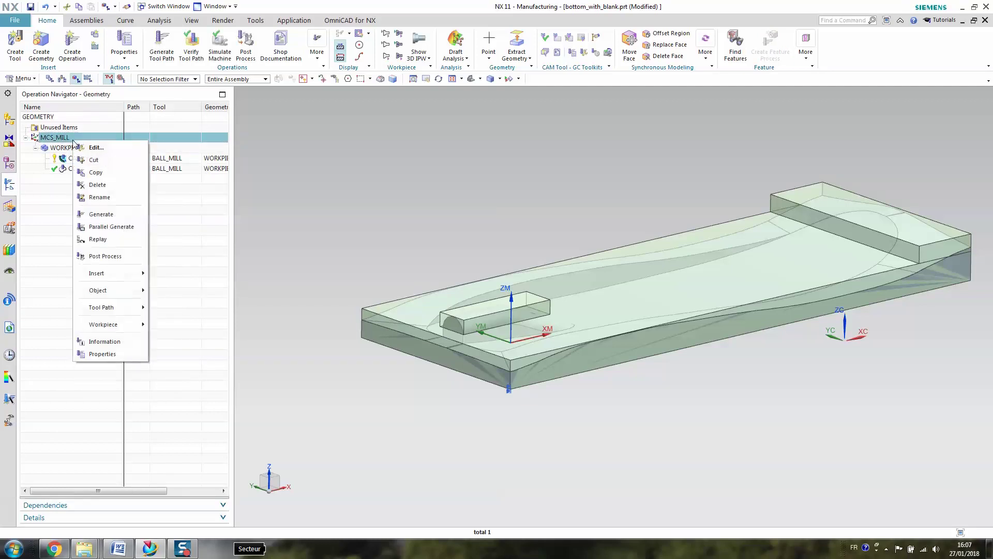
pyautogui.click(103, 150)
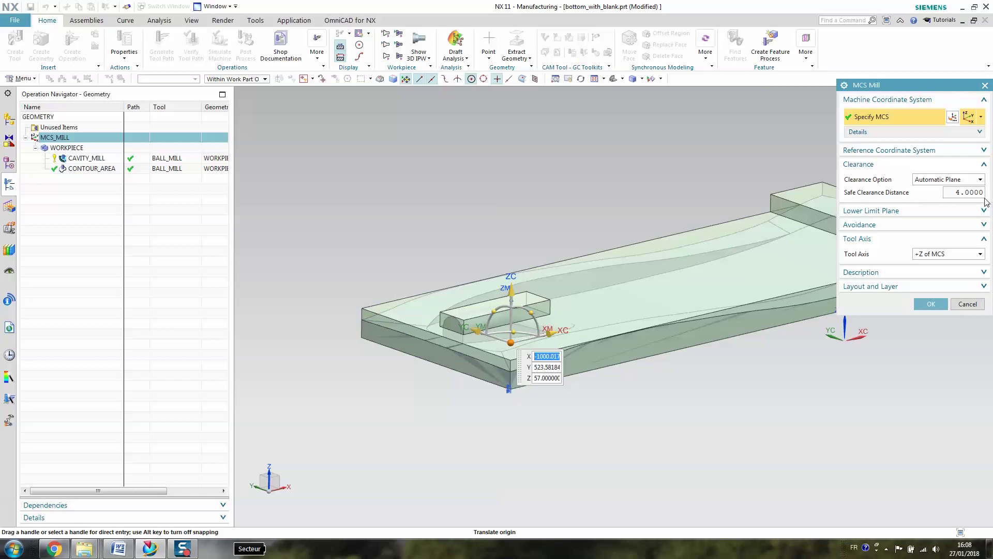
pyautogui.keyDown('shift'); pyautogui.moveTo(714, 401); pyautogui.dragTo(611, 411, button='middle'); pyautogui.keyUp('shift')
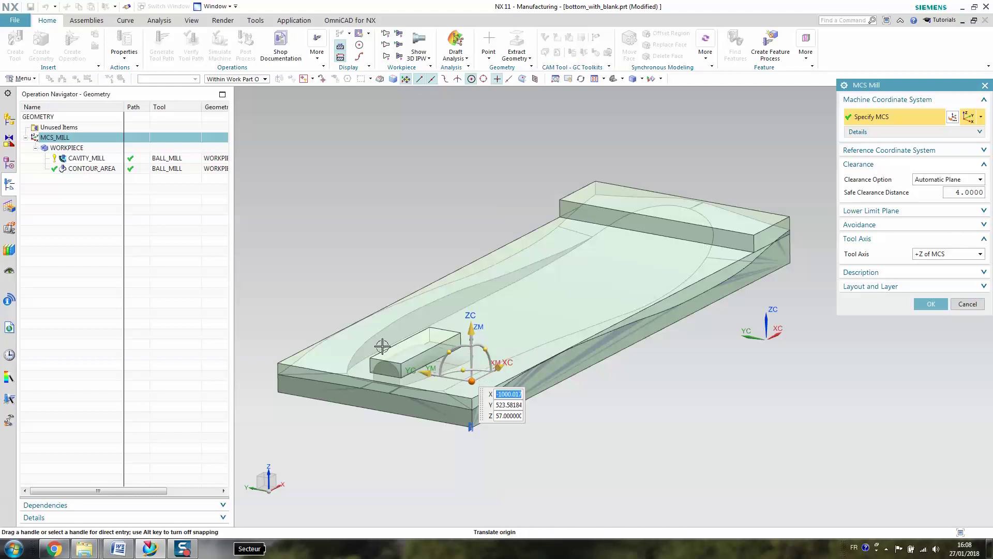
pyautogui.click(967, 305)
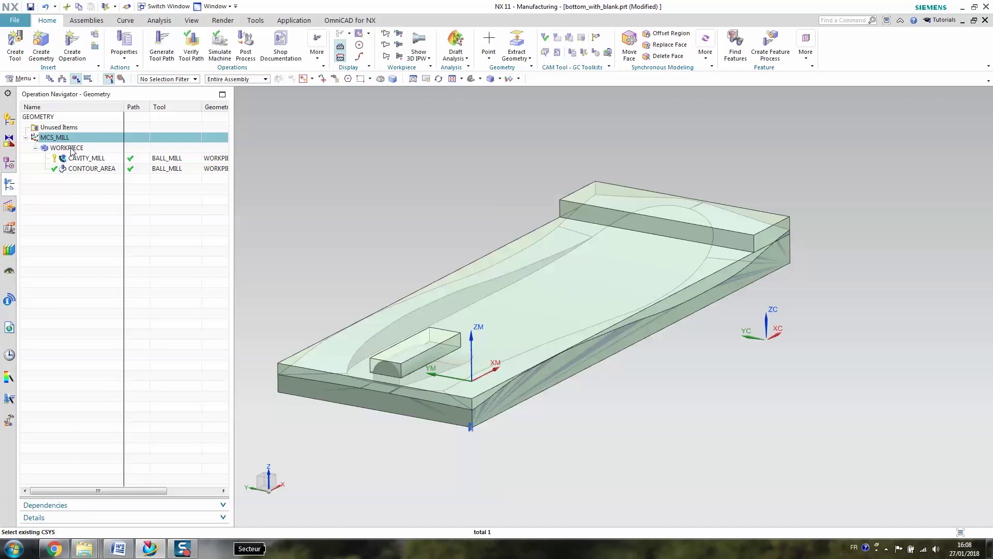
pyautogui.click(64, 149)
pyautogui.rightClick(82, 151)
pyautogui.click(124, 157)
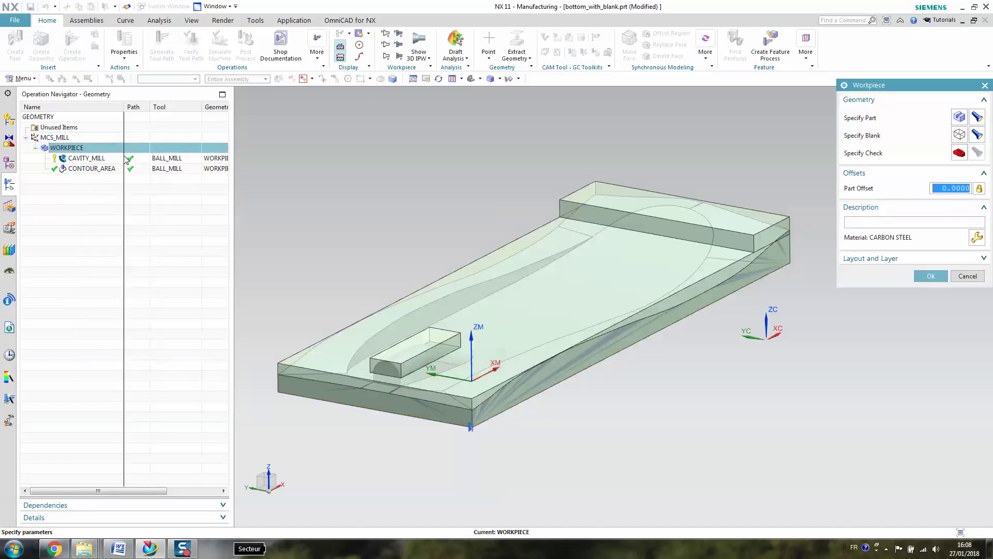
pyautogui.click(978, 118)
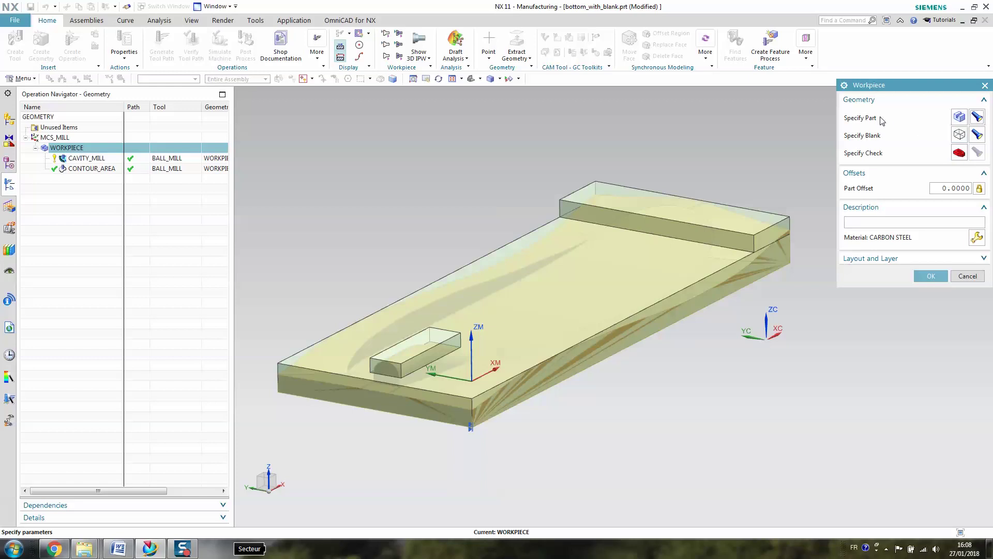
pyautogui.click(977, 136)
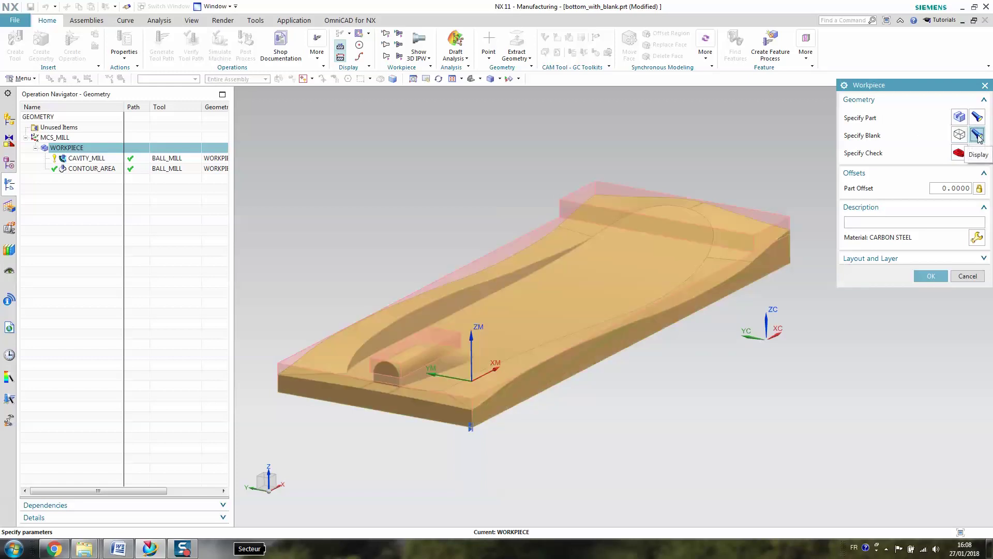
pyautogui.moveTo(712, 390)
pyautogui.mouseDown(button='middle')
pyautogui.moveTo(687, 368)
pyautogui.moveTo(665, 368)
pyautogui.moveTo(706, 377)
pyautogui.mouseUp(button='middle')
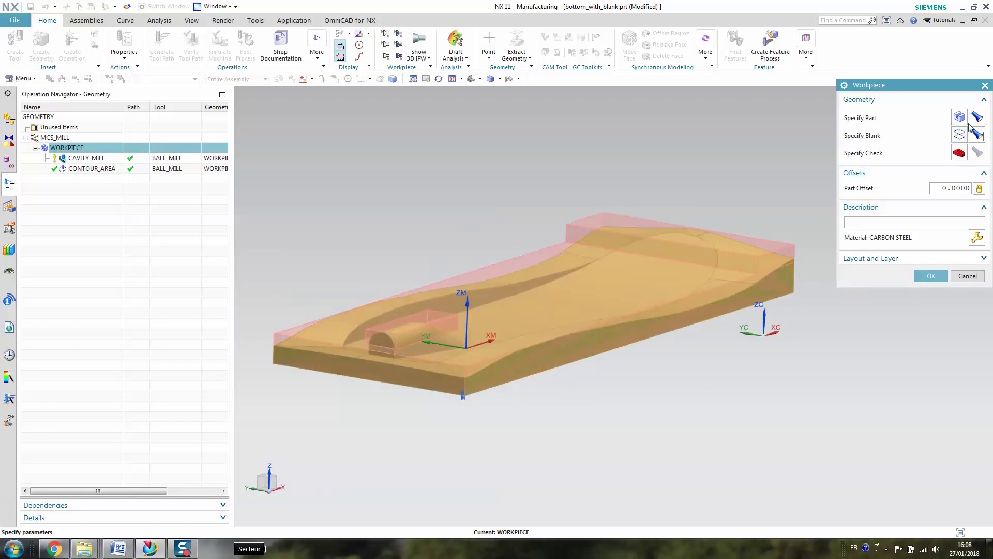
pyautogui.click(967, 275)
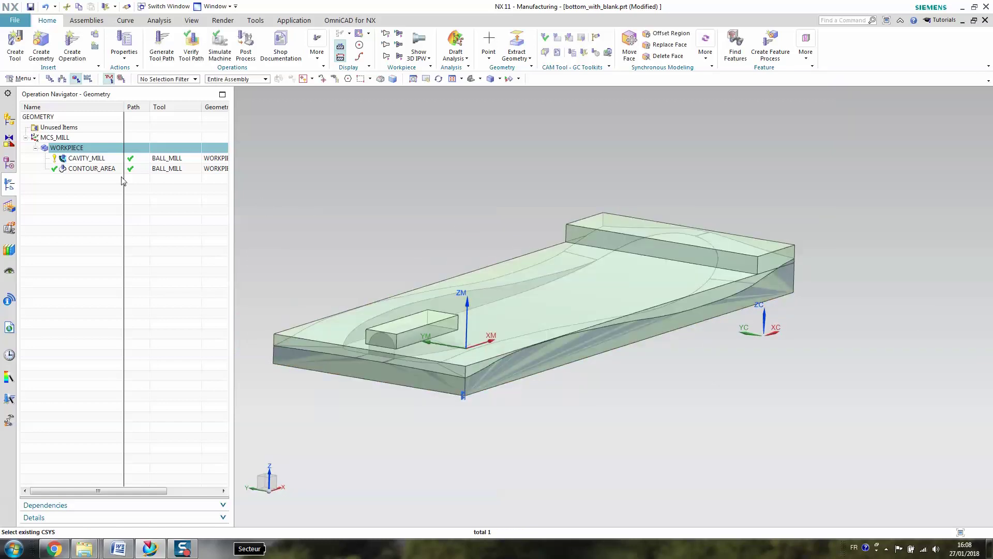
# Switch to Machine Tool View and confirm the BALL_MILL tool with its 16.0000 ball diameter
pyautogui.rightClick(79, 195)
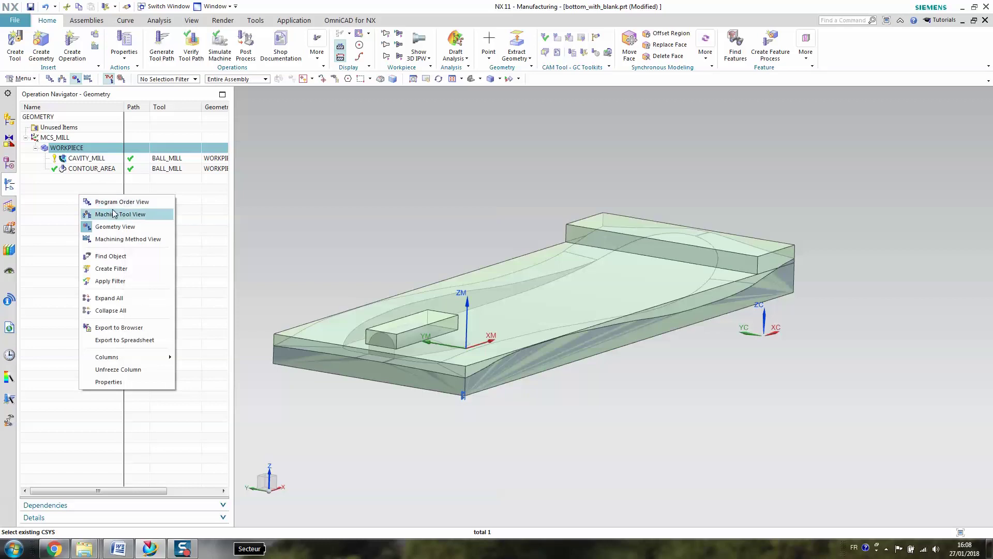
pyautogui.click(116, 214)
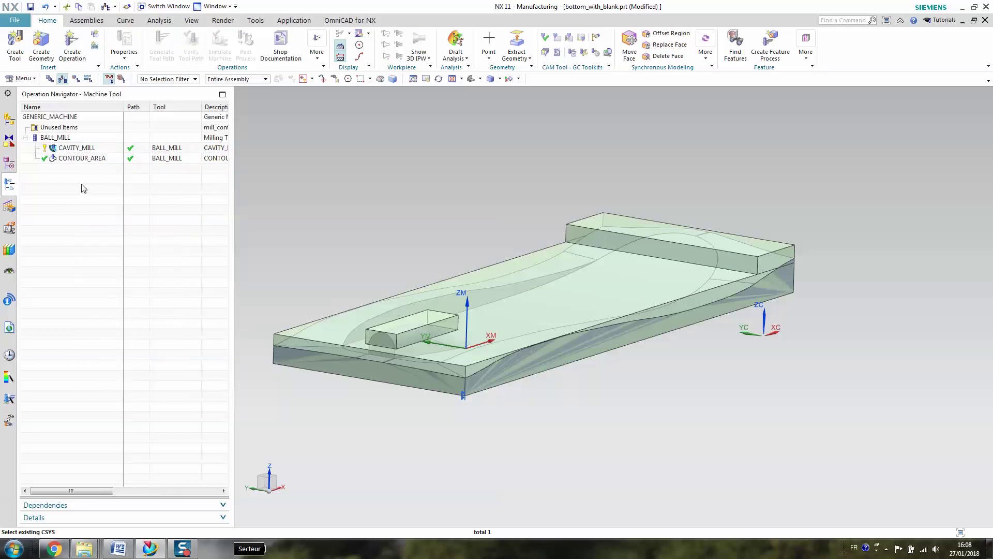
pyautogui.doubleClick(66, 139)
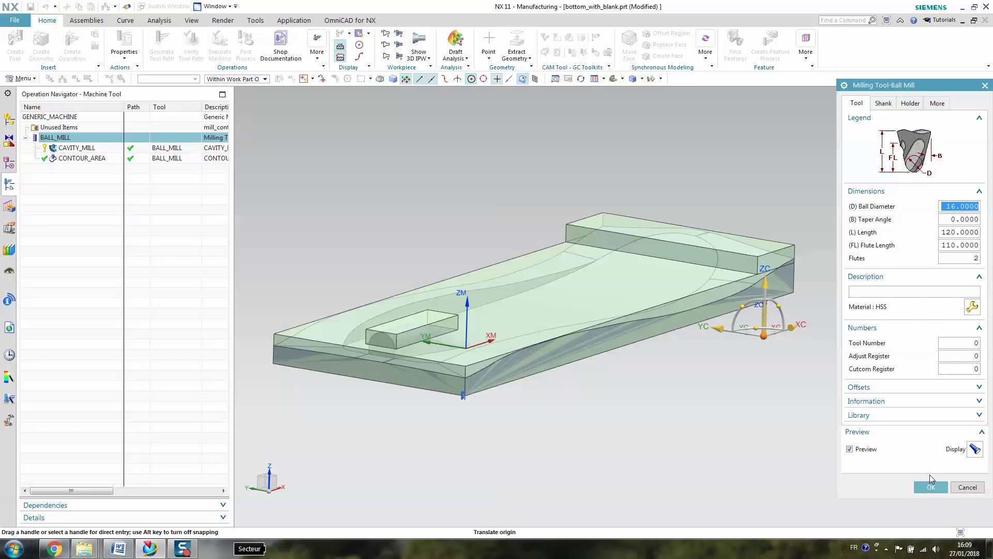
pyautogui.click(931, 486)
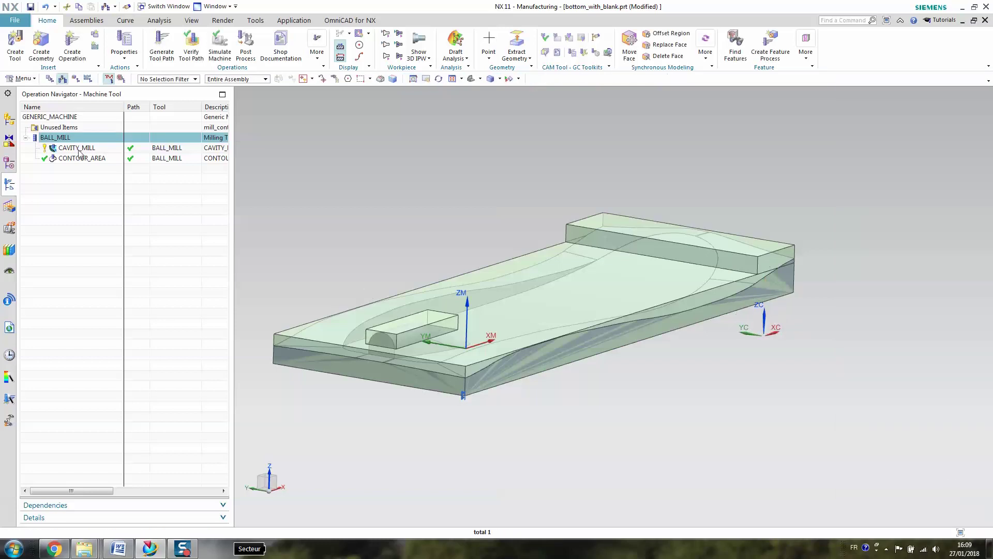
# List the operations in Program Order View and select the PROGRAM group
pyautogui.rightClick(79, 189)
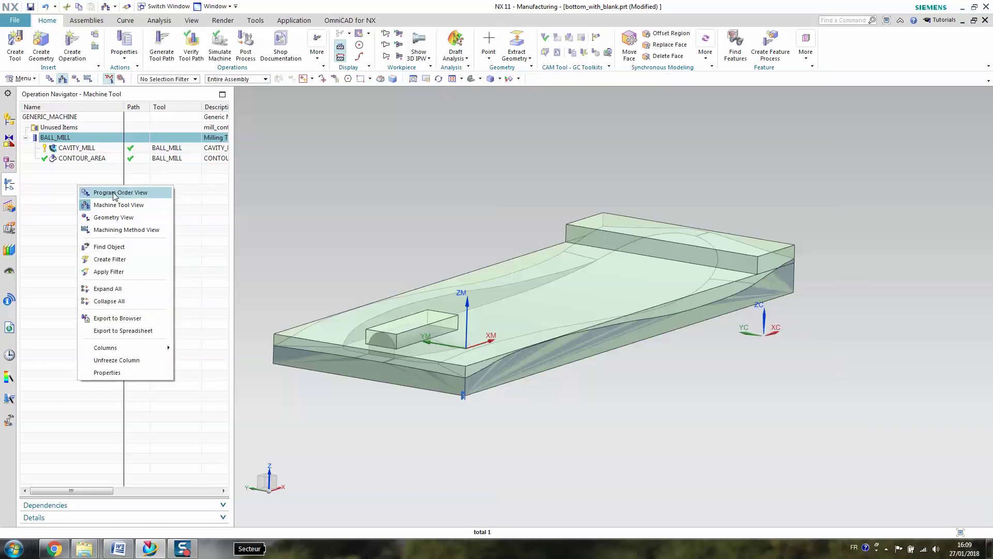
pyautogui.click(114, 193)
pyautogui.click(75, 139)
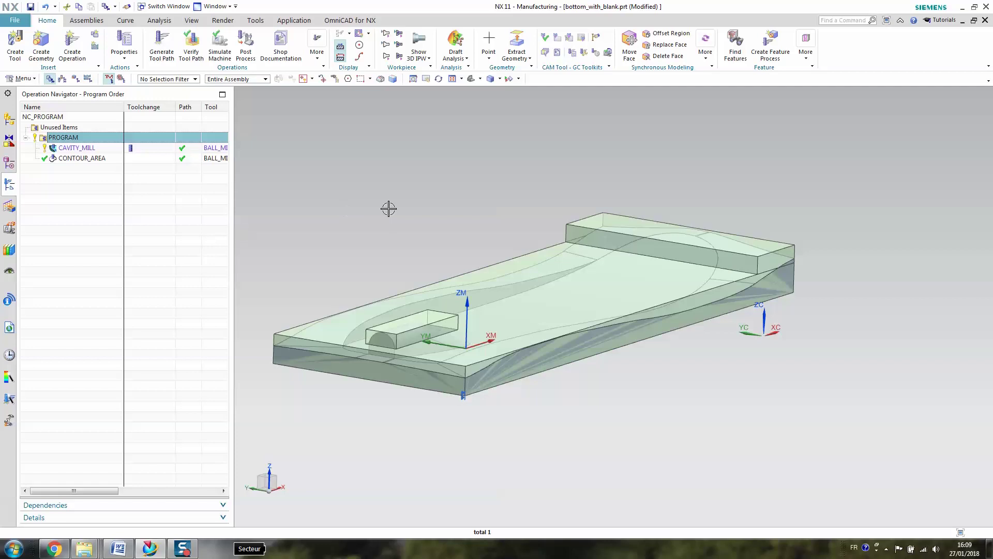
pyautogui.keyDown('shift'); pyautogui.moveTo(359, 223); pyautogui.dragTo(449, 222, button='middle'); pyautogui.keyUp('shift')
# Uncheck the ss blank in the Assembly Navigator, then return to the Operation Navigator
pyautogui.click(9, 121)
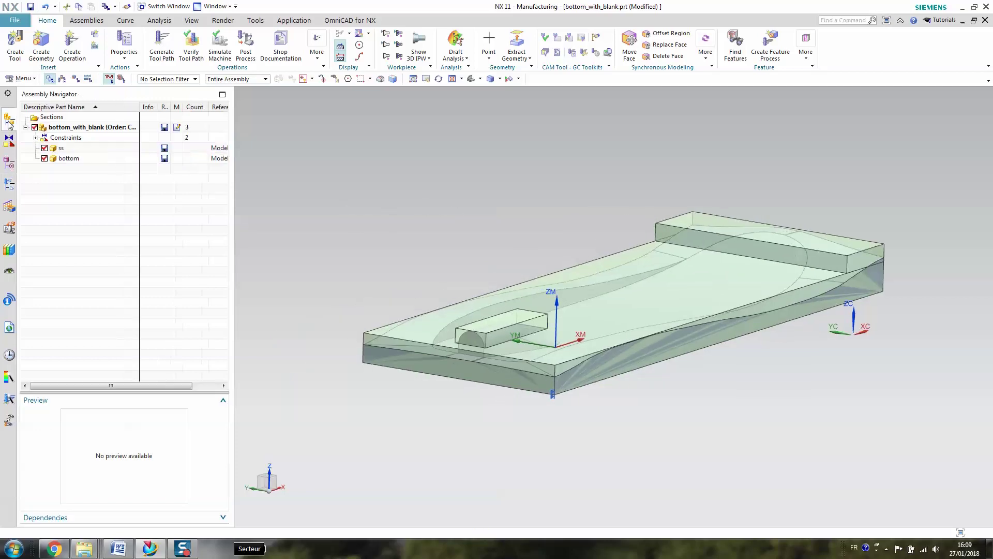
pyautogui.click(44, 148)
pyautogui.moveTo(650, 415)
pyautogui.mouseDown(button='middle')
pyautogui.moveTo(632, 417)
pyautogui.moveTo(639, 398)
pyautogui.moveTo(647, 423)
pyautogui.mouseUp(button='middle')
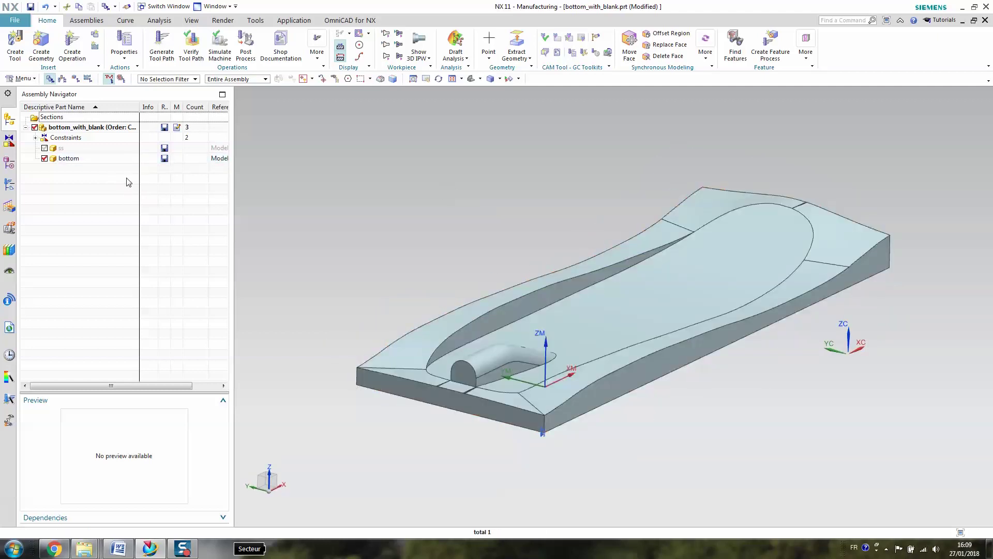
pyautogui.click(9, 183)
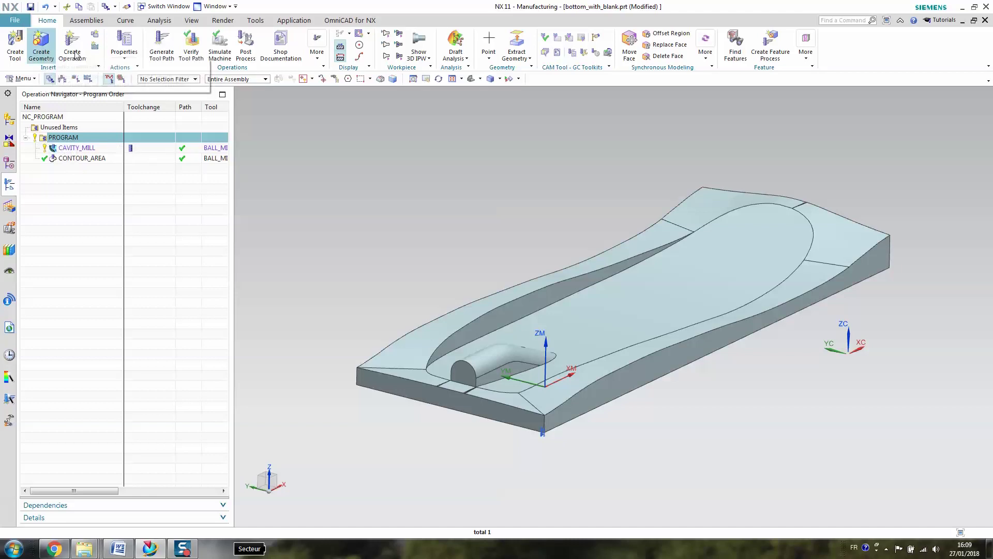
# Set CAVITY_MILL to the MILL_ROUGH method with a Zig Zag cut pattern and display its cut area
pyautogui.click(79, 149)
pyautogui.doubleClick(84, 150)
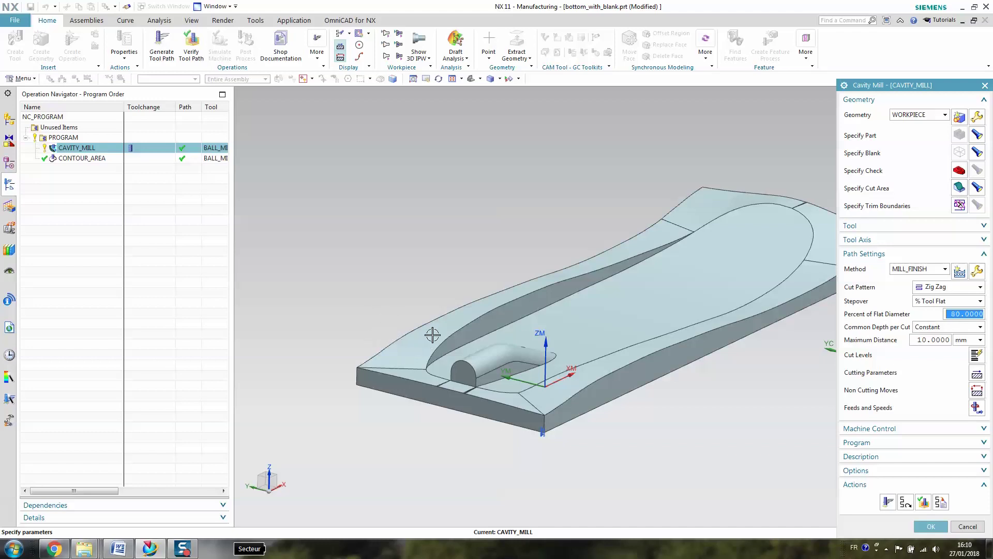
pyautogui.click(981, 288)
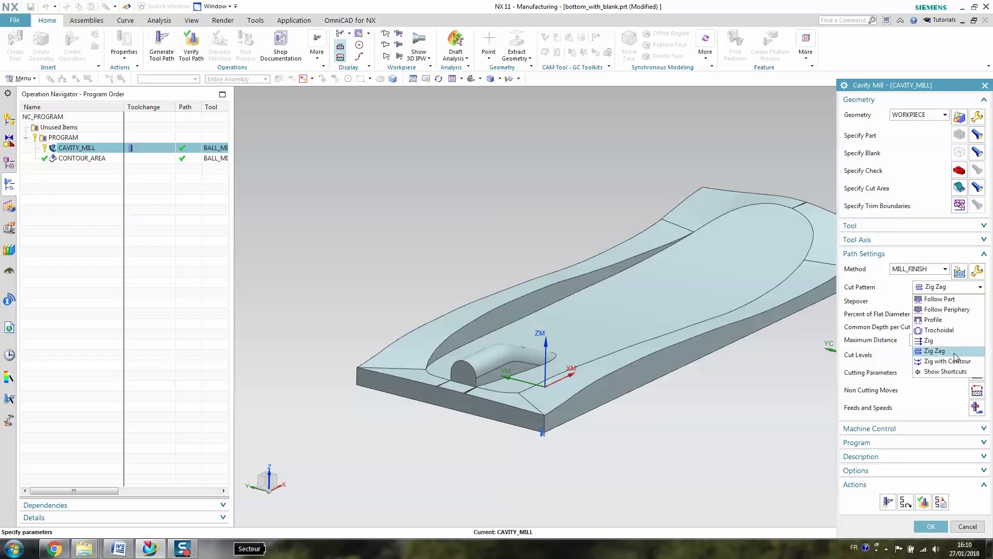
pyautogui.click(945, 269)
pyautogui.click(945, 269)
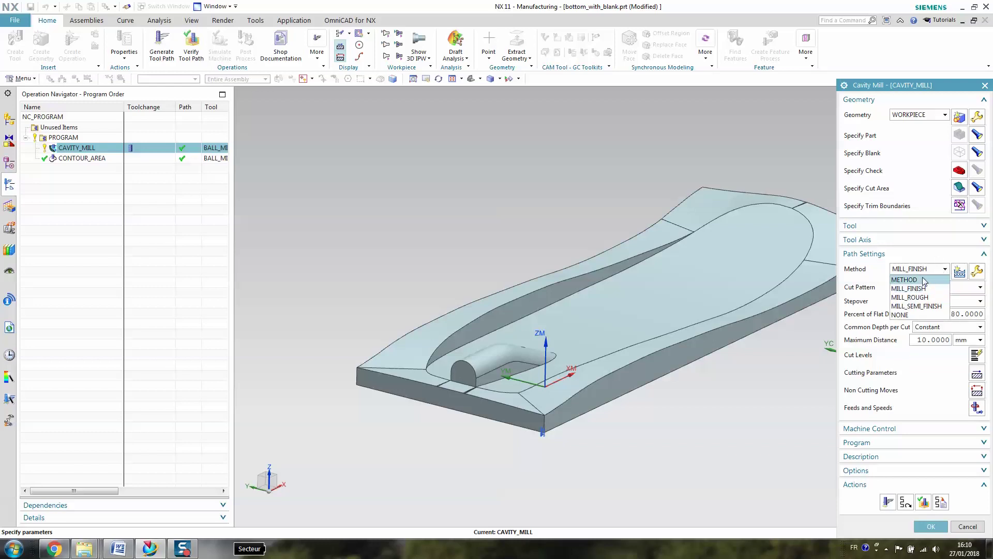
pyautogui.click(913, 298)
pyautogui.middleClick(934, 269)
pyautogui.click(967, 288)
pyautogui.click(970, 288)
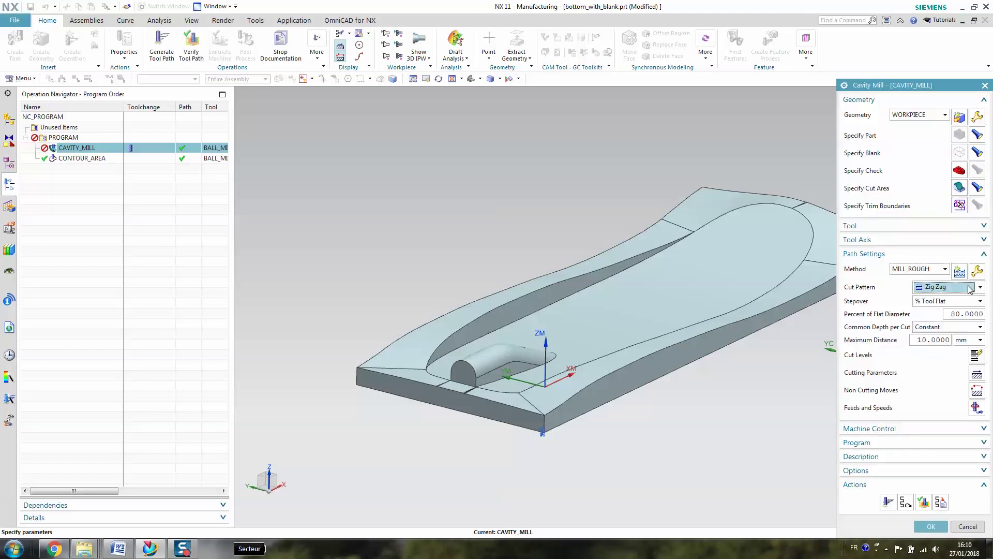
pyautogui.click(978, 190)
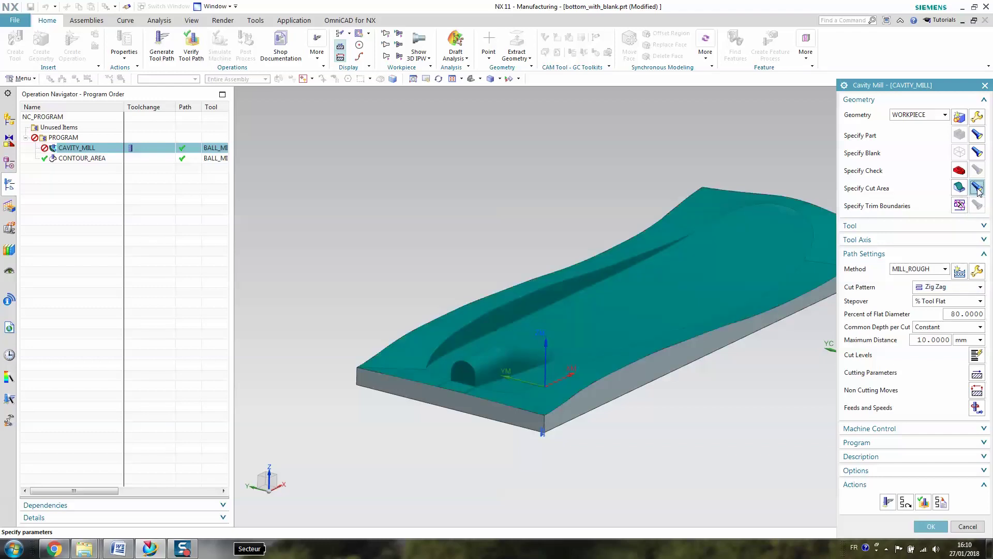
pyautogui.moveTo(409, 284)
pyautogui.mouseDown(button='middle')
pyautogui.moveTo(418, 347)
pyautogui.moveTo(441, 195)
pyautogui.moveTo(432, 290)
pyautogui.moveTo(404, 273)
pyautogui.moveTo(388, 279)
pyautogui.moveTo(399, 284)
pyautogui.mouseUp(button='middle')
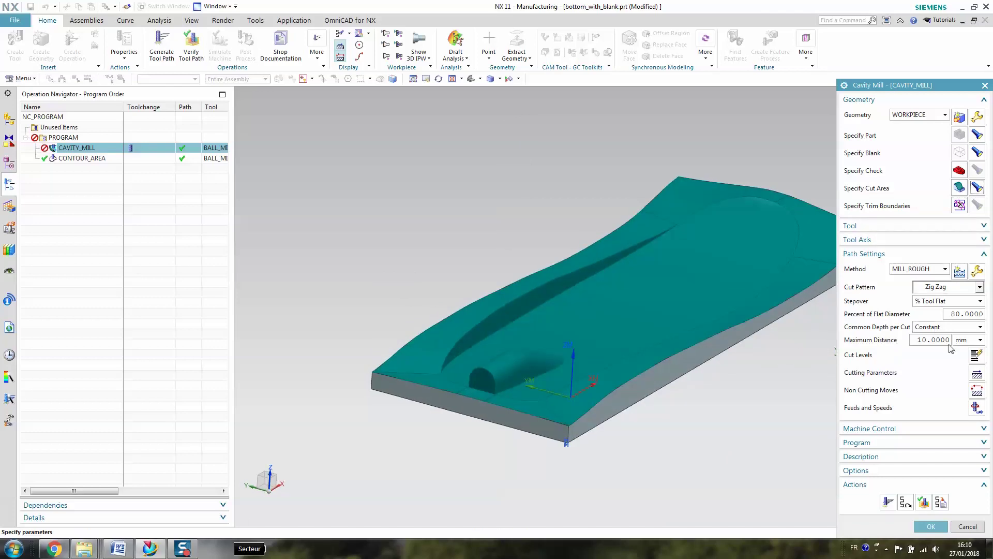
# Review the cut levels' user-defined ranges (5.696906 and 130 deep) and cancel them unchanged
pyautogui.click(976, 355)
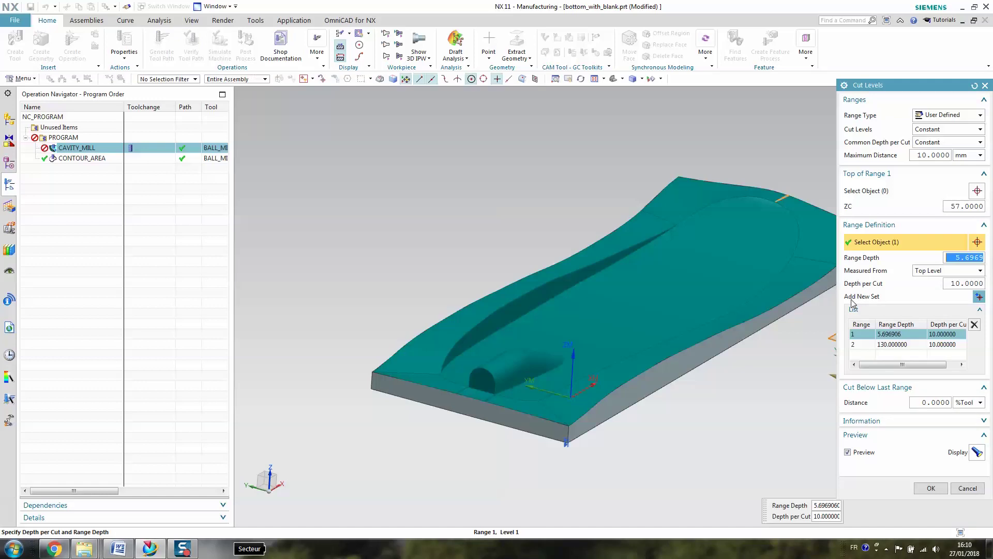
pyautogui.moveTo(709, 373); pyautogui.dragTo(638, 362, button='middle')
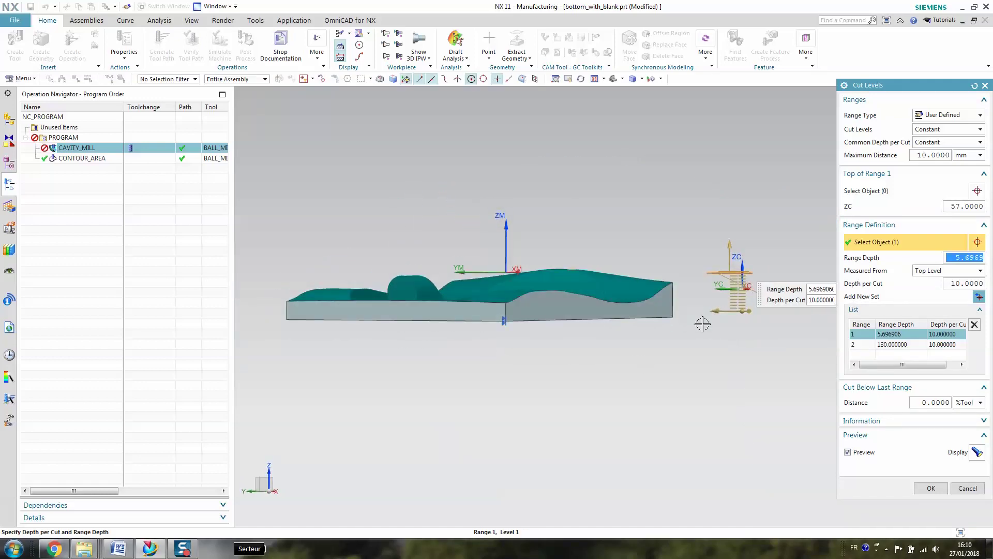
pyautogui.scroll(3, 741, 279)
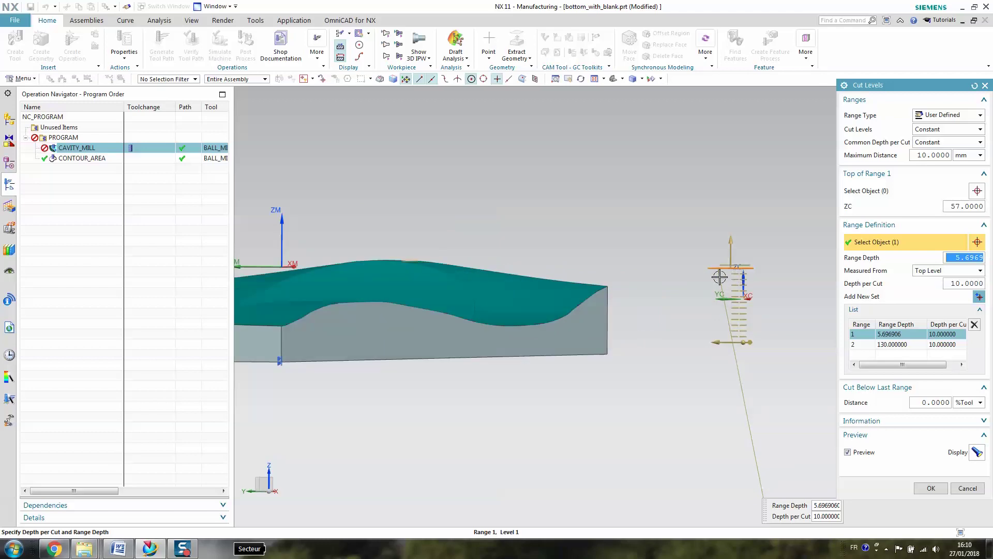
pyautogui.moveTo(650, 377); pyautogui.dragTo(805, 309, button='middle')
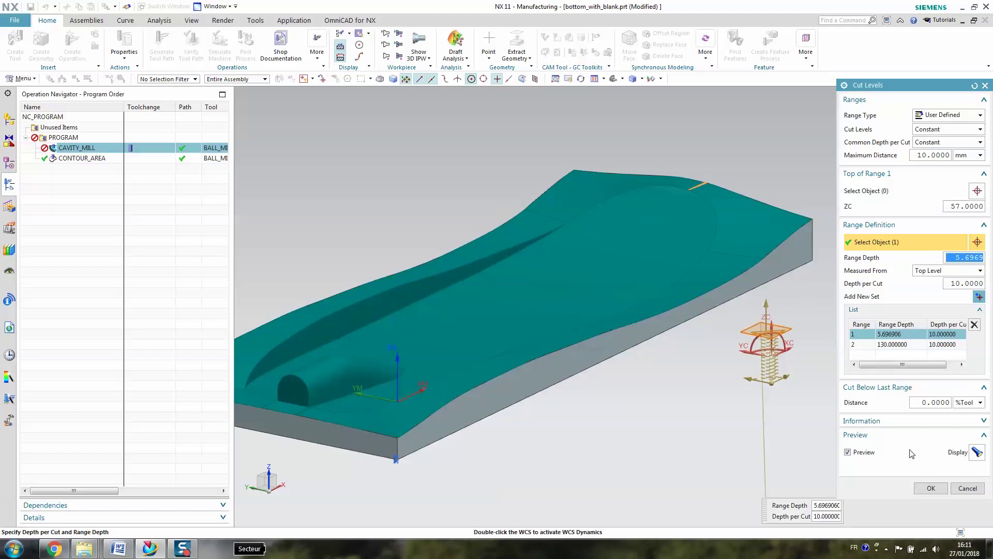
pyautogui.click(966, 486)
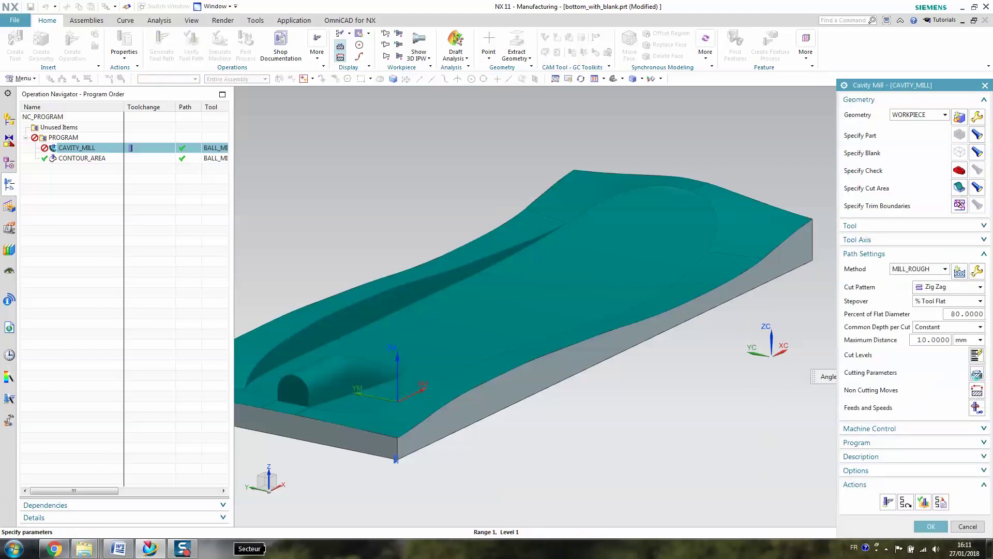
pyautogui.click(977, 377)
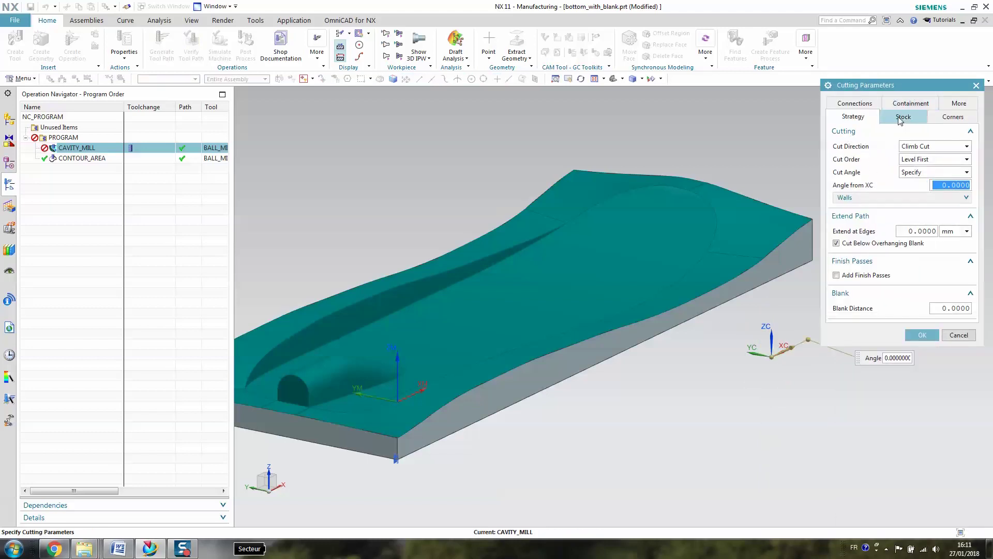
pyautogui.click(903, 116)
pyautogui.click(953, 116)
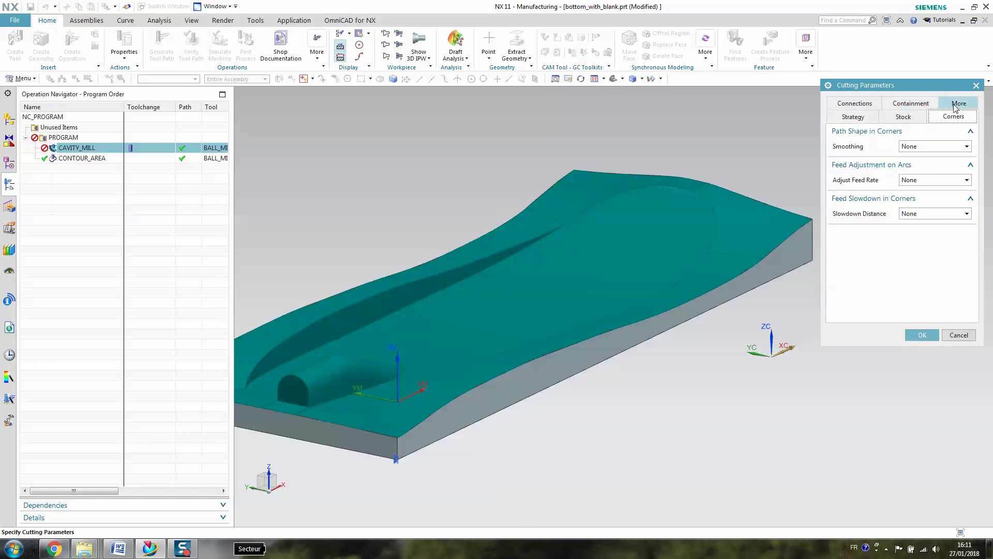
pyautogui.click(959, 103)
pyautogui.click(959, 335)
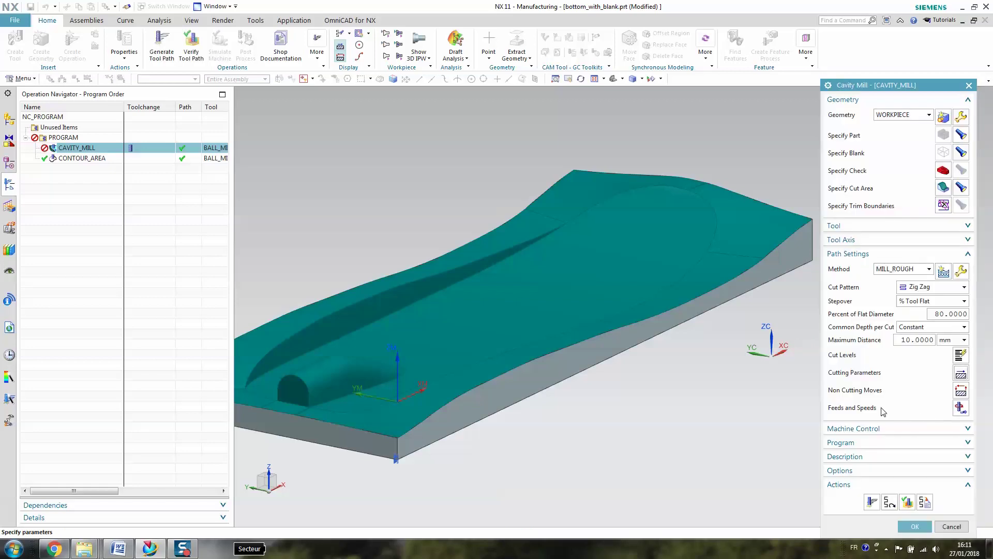
pyautogui.press('Escape')
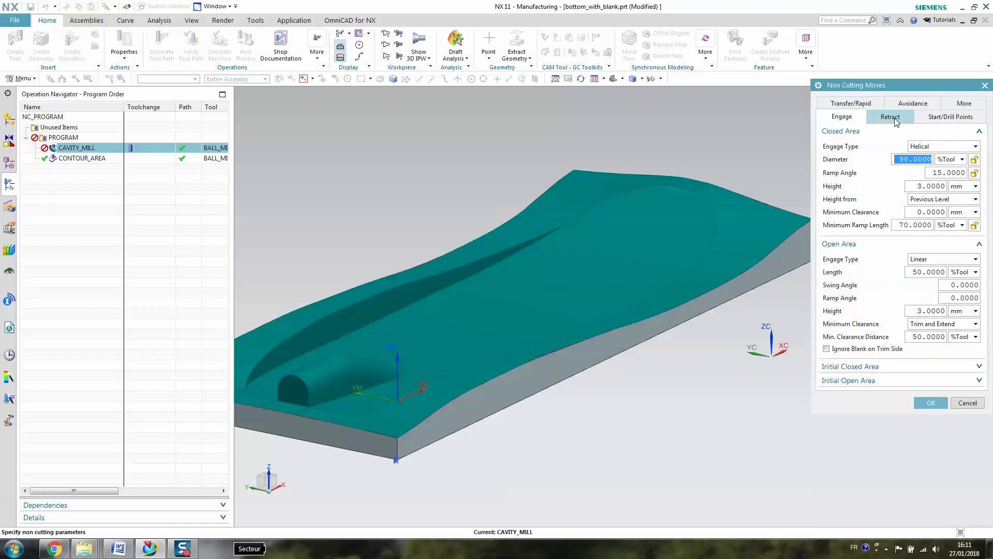
pyautogui.click(894, 118)
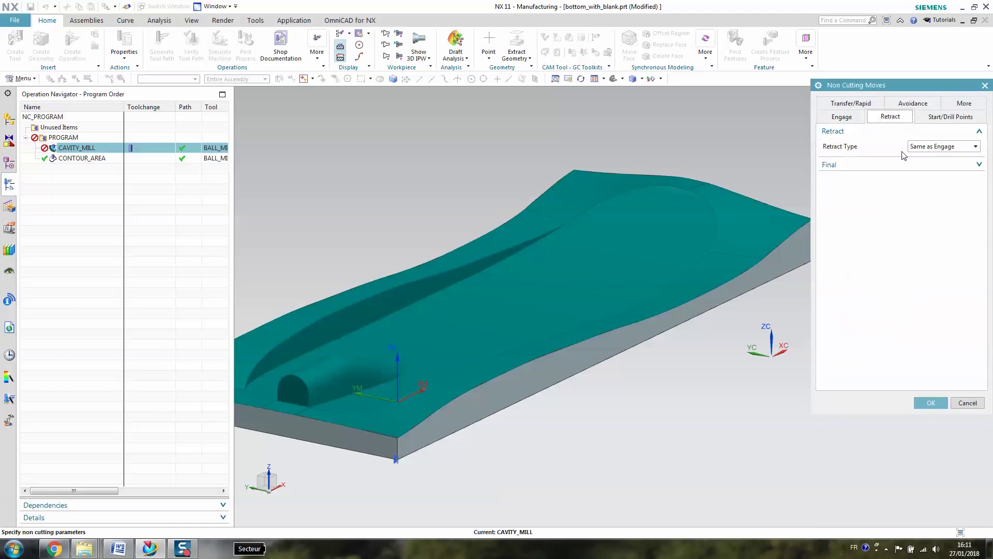
pyautogui.click(912, 103)
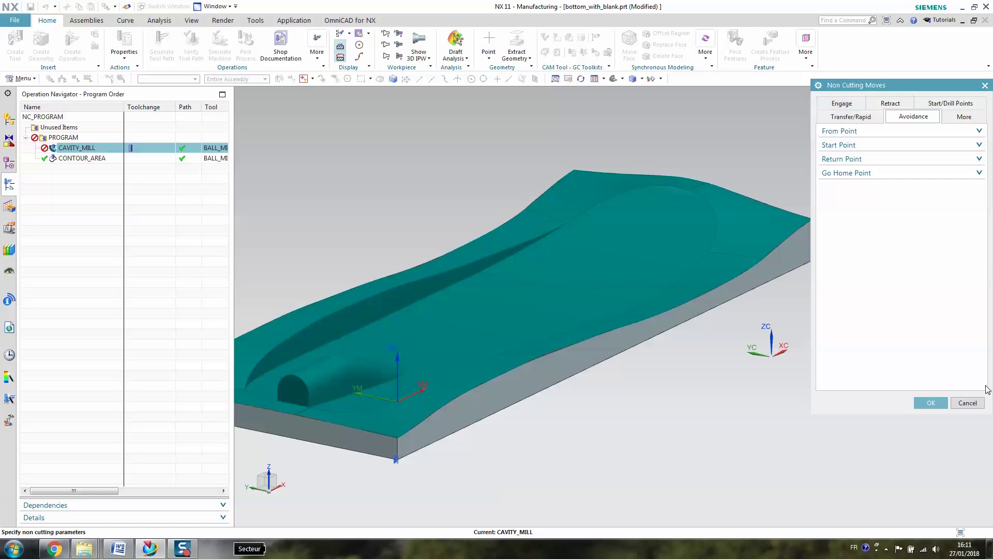
pyautogui.click(969, 403)
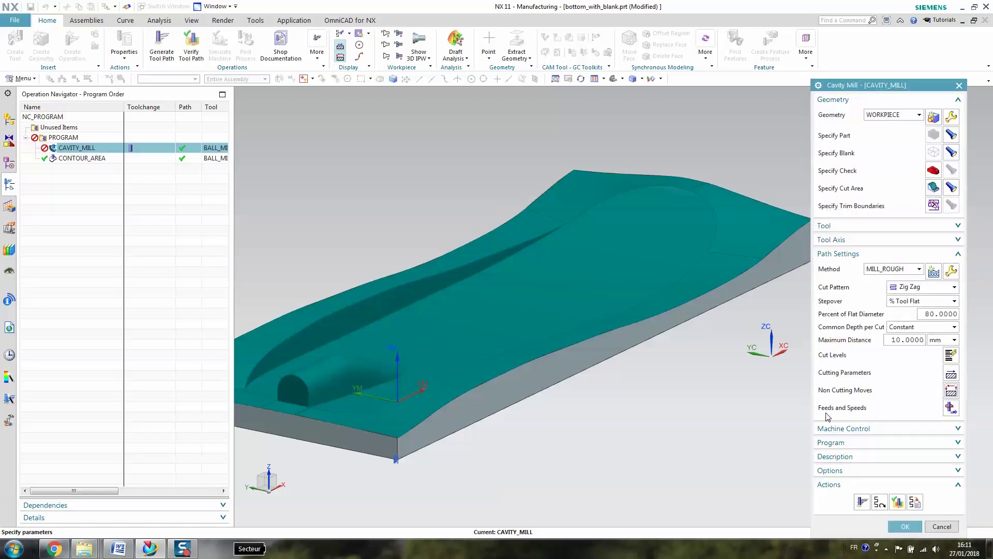
# In Feeds and Speeds, set rapid output to G1 - Feed Mode at 110 mmpm and accept
pyautogui.click(951, 407)
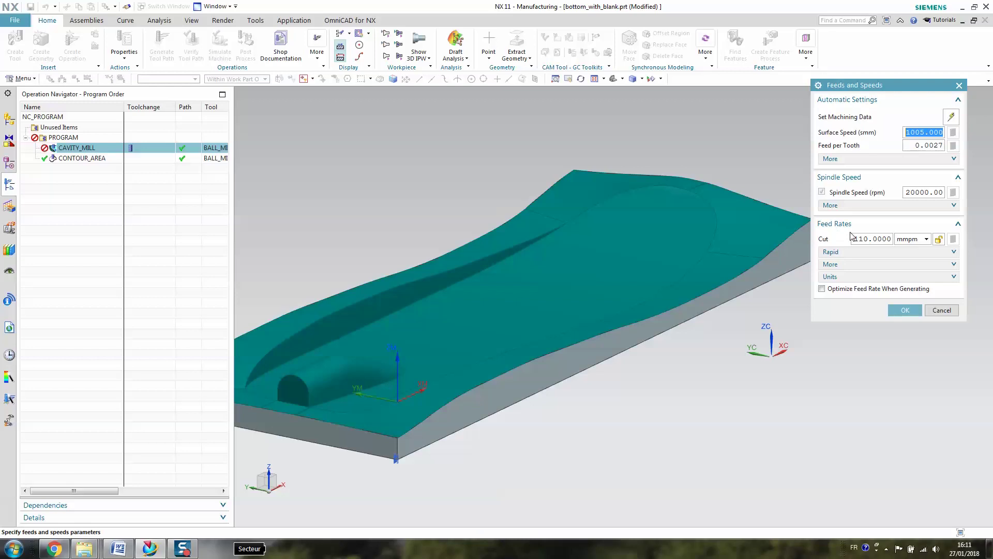
pyautogui.click(865, 258)
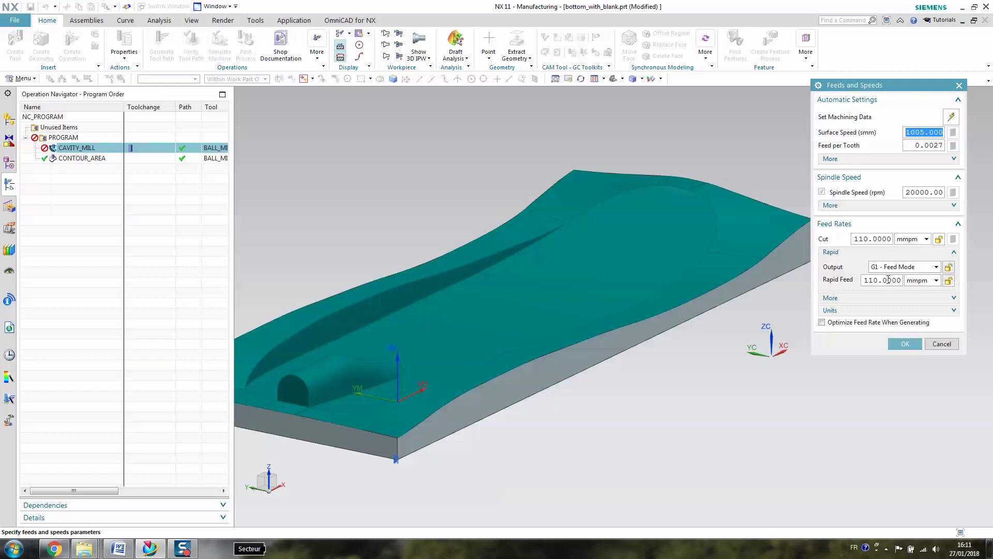
pyautogui.click(936, 267)
pyautogui.click(936, 267)
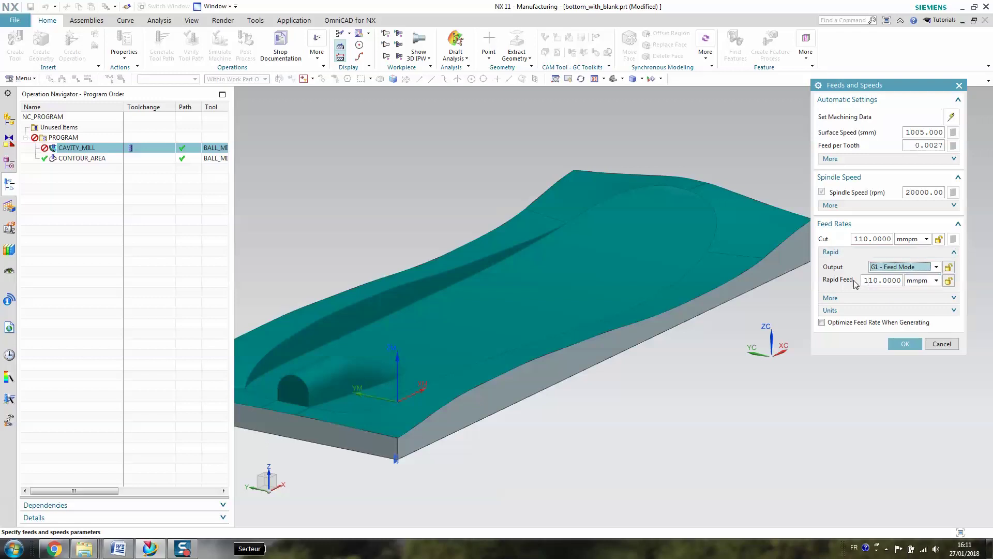
pyautogui.click(937, 267)
pyautogui.click(912, 276)
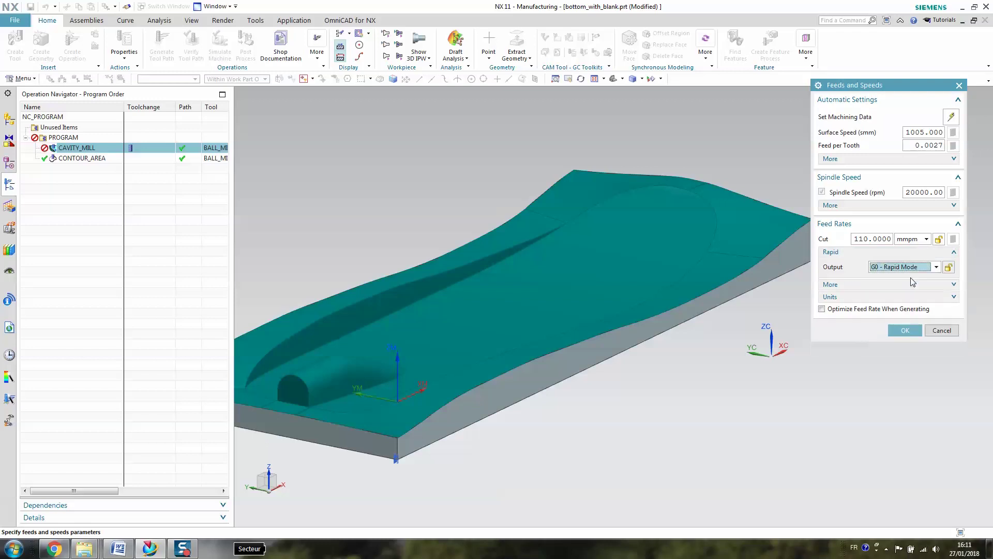
pyautogui.click(926, 271)
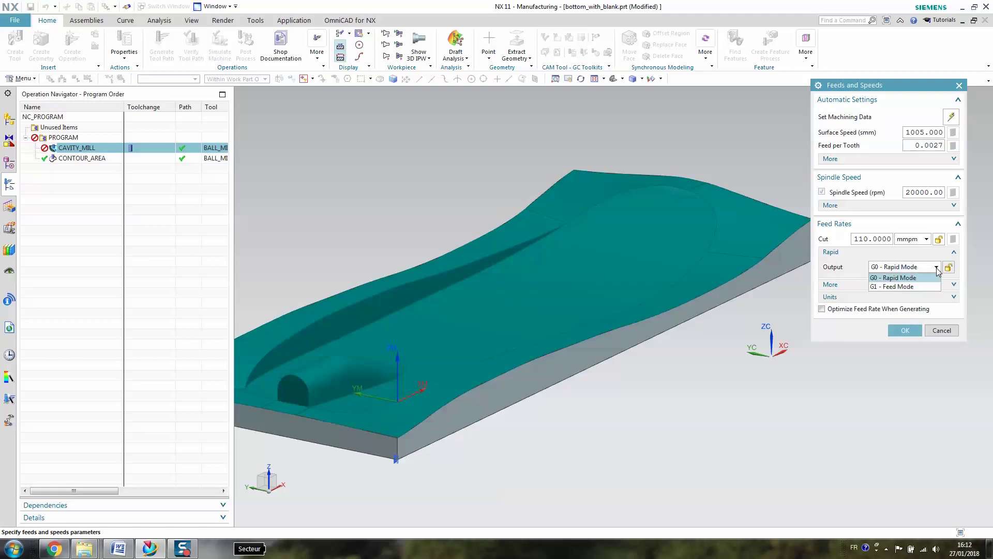
pyautogui.click(892, 284)
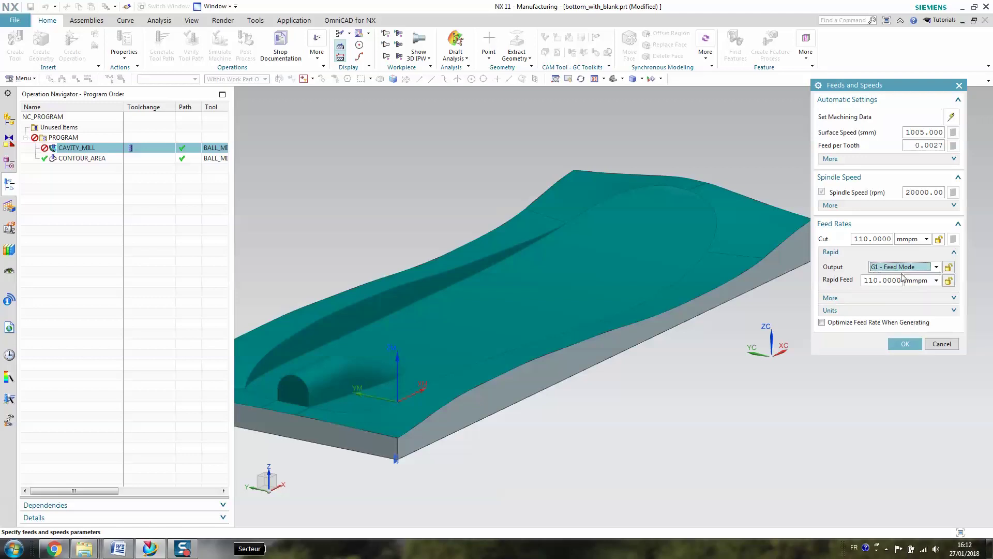
pyautogui.click(942, 345)
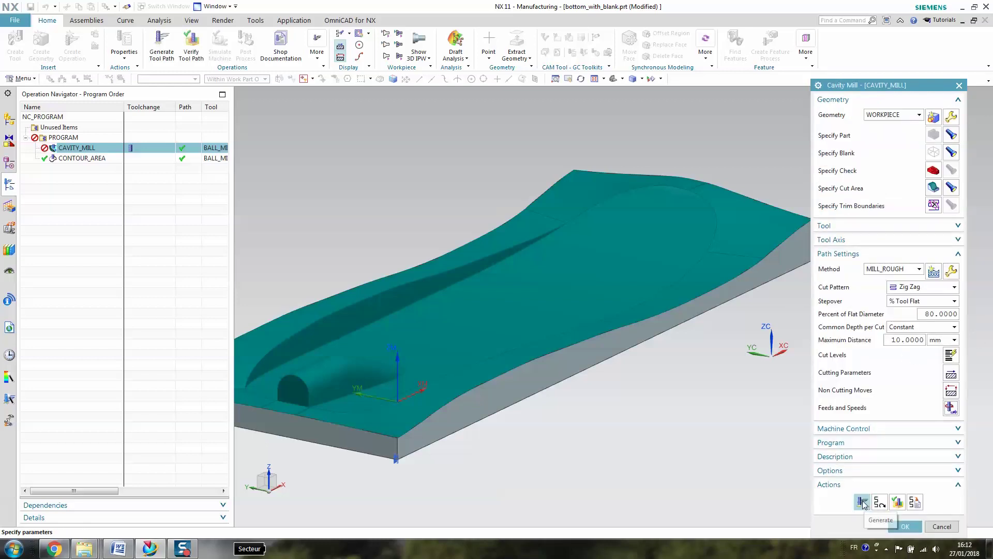
# Generate the CAVITY_MILL roughing path, orbit around it, and launch Verify
pyautogui.click(863, 502)
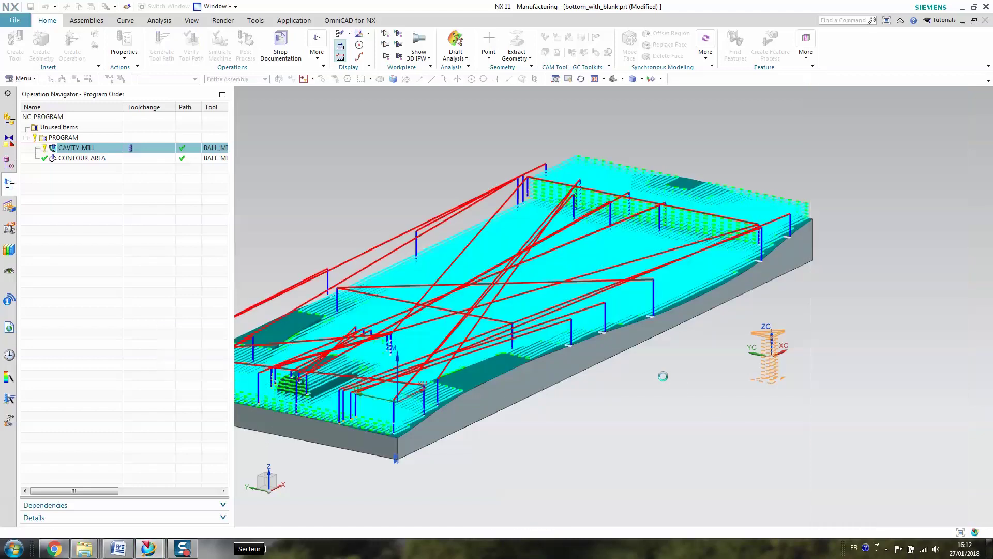
pyautogui.scroll(-4, 661, 396)
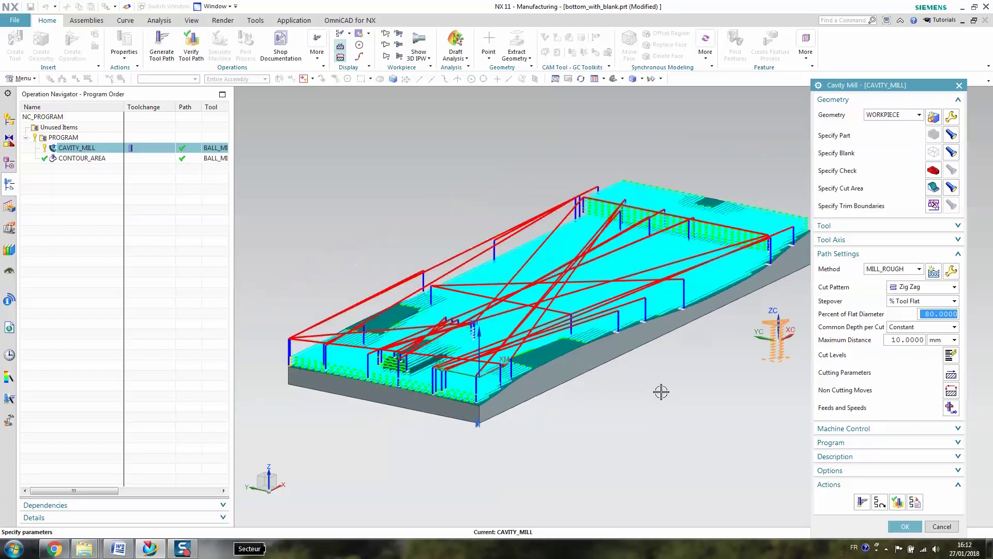
pyautogui.moveTo(650, 401)
pyautogui.mouseDown(button='middle')
pyautogui.moveTo(654, 443)
pyautogui.moveTo(659, 414)
pyautogui.moveTo(646, 402)
pyautogui.moveTo(651, 410)
pyautogui.mouseUp(button='middle')
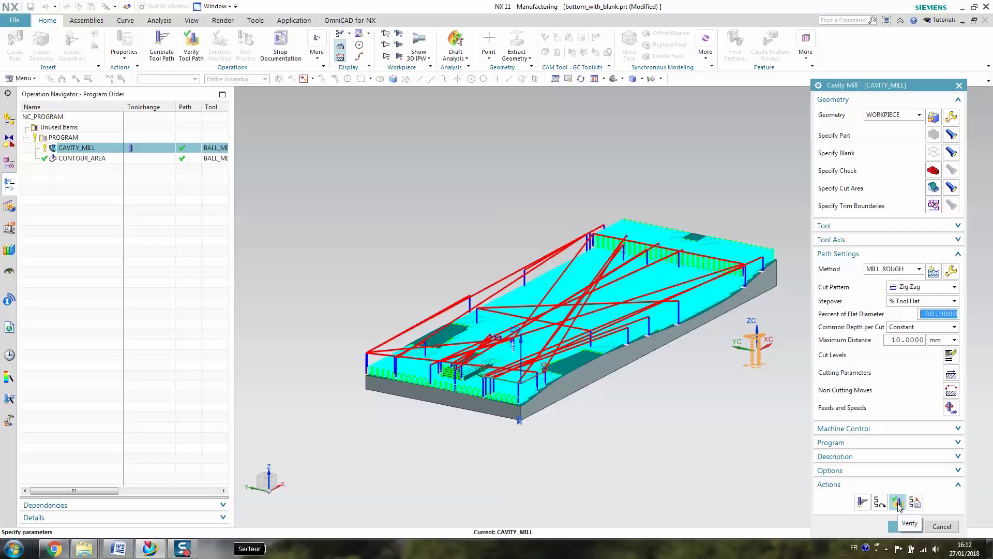
pyautogui.click(898, 502)
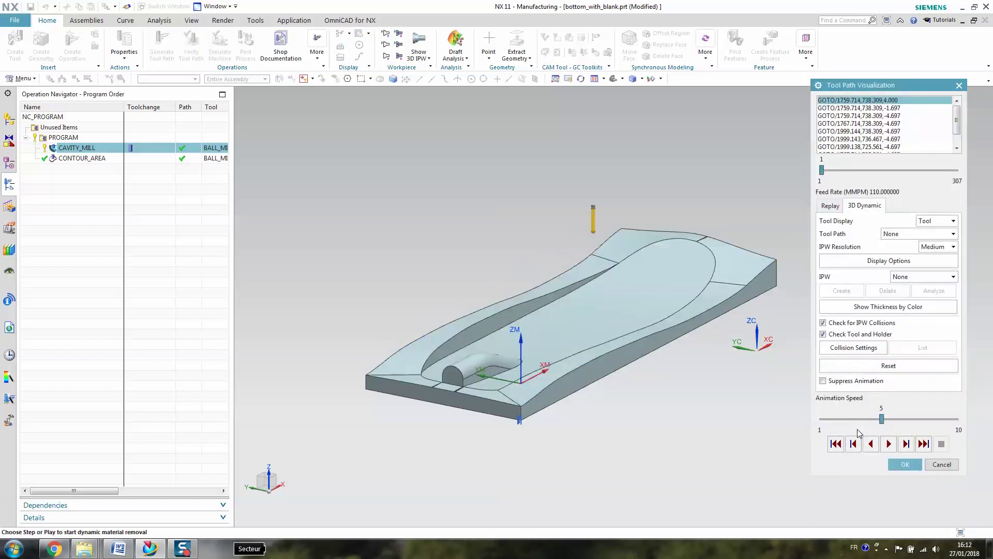
# Play the 3D Dynamic material-removal simulation at speeds 6–10, inspect the cavity, then cancel
pyautogui.click(907, 419)
pyautogui.click(889, 443)
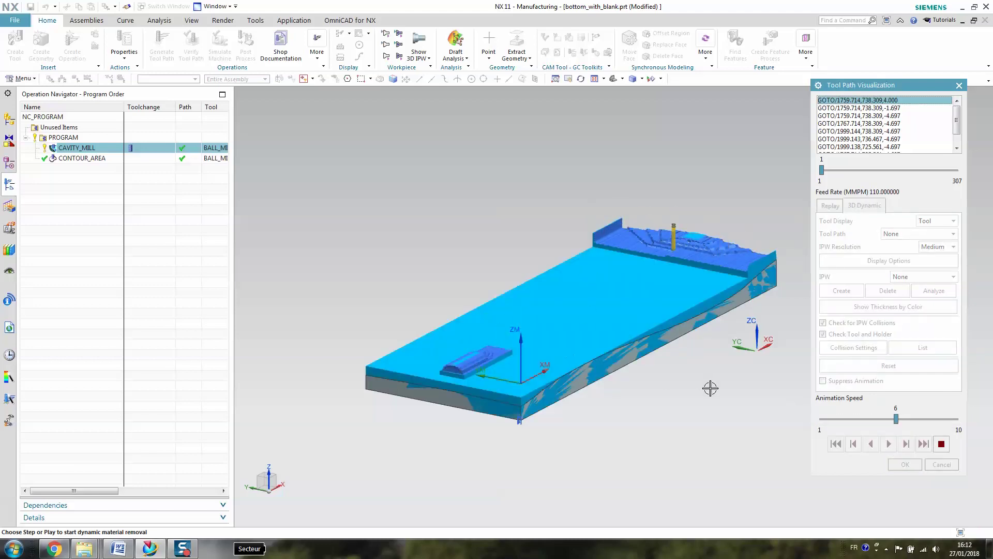
pyautogui.scroll(-2, 681, 371)
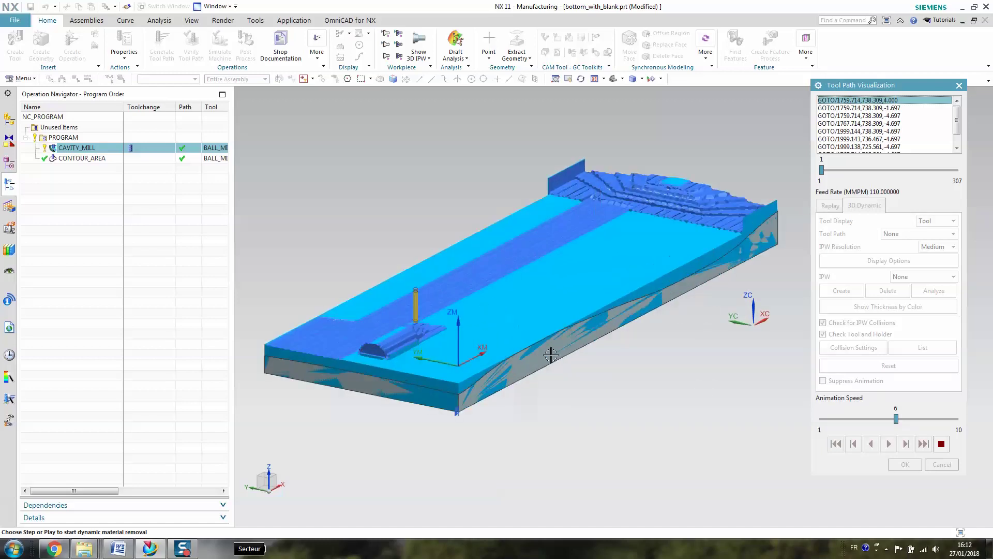
pyautogui.click(948, 418)
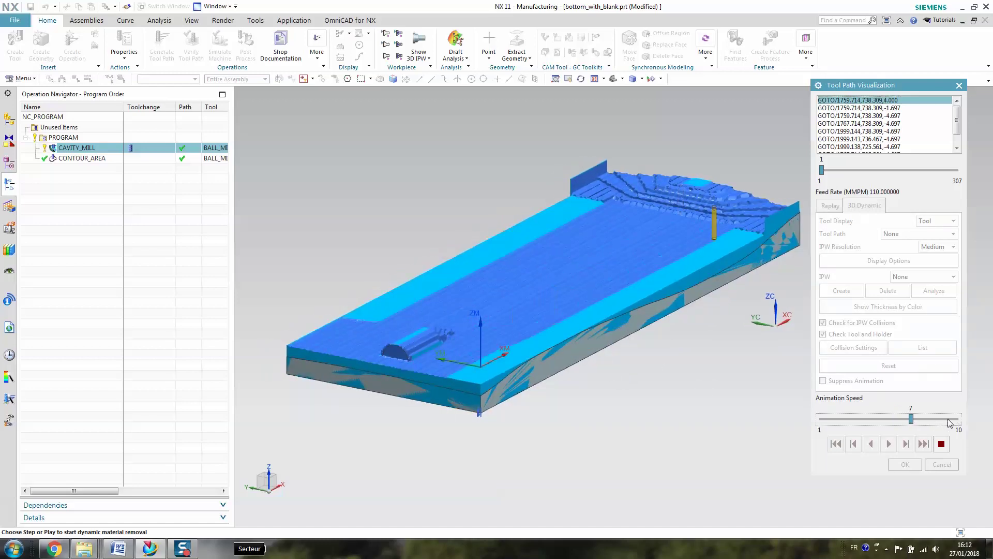
pyautogui.click(954, 420)
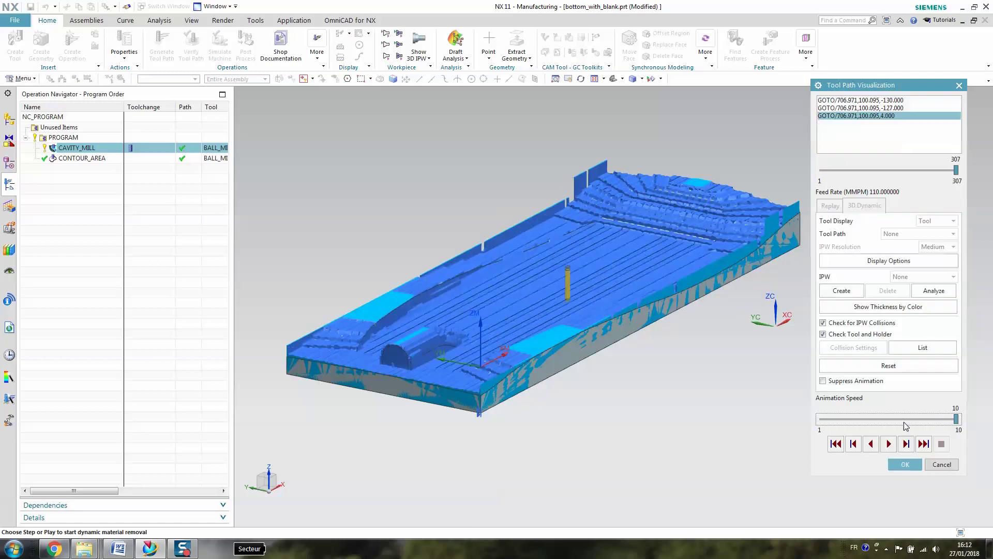
pyautogui.click(920, 420)
pyautogui.click(891, 420)
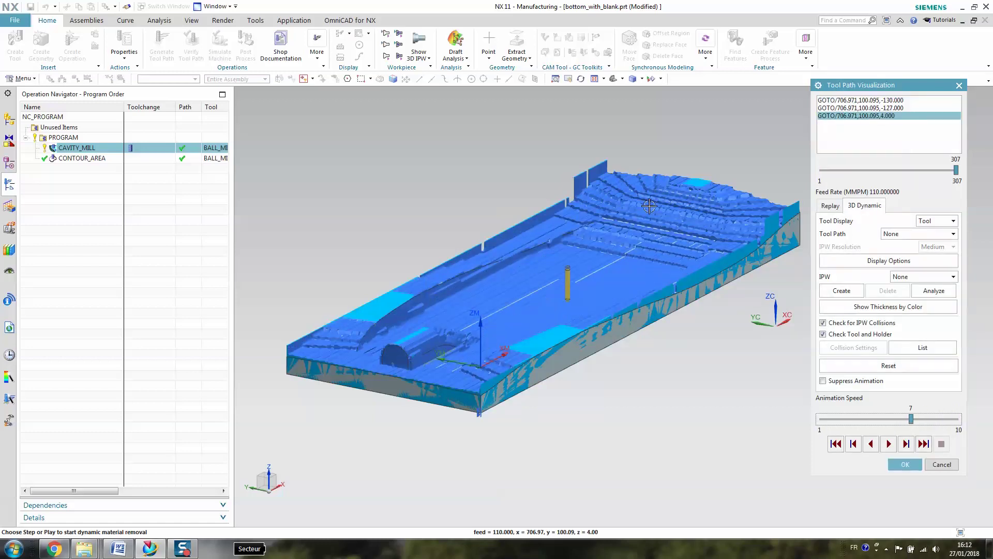
pyautogui.scroll(2, 638, 227)
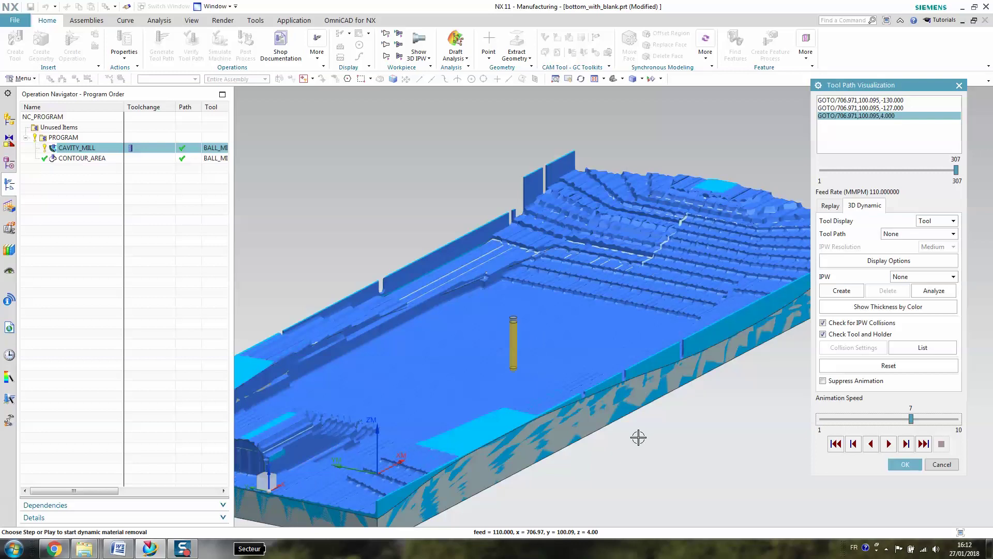
pyautogui.moveTo(639, 437); pyautogui.dragTo(477, 284, button='middle')
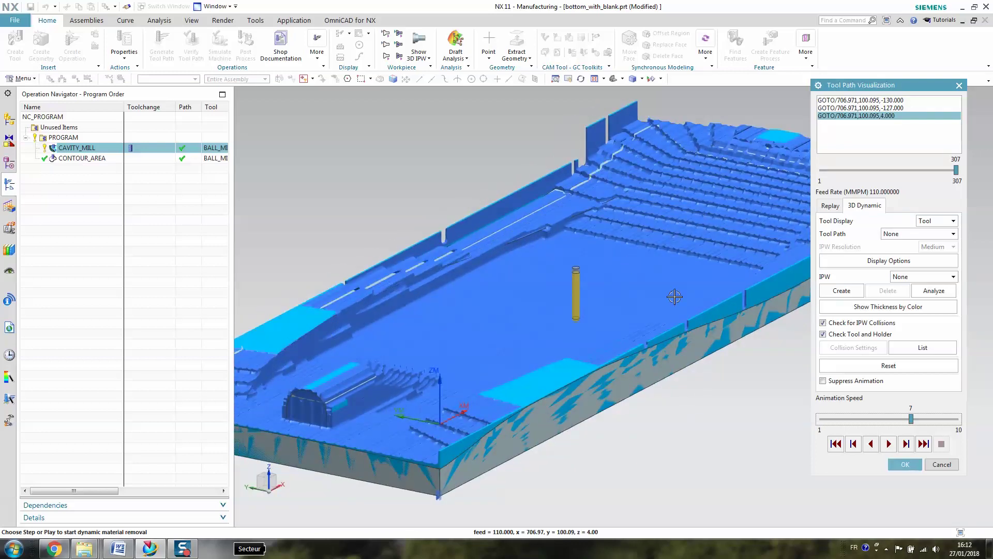
pyautogui.click(941, 465)
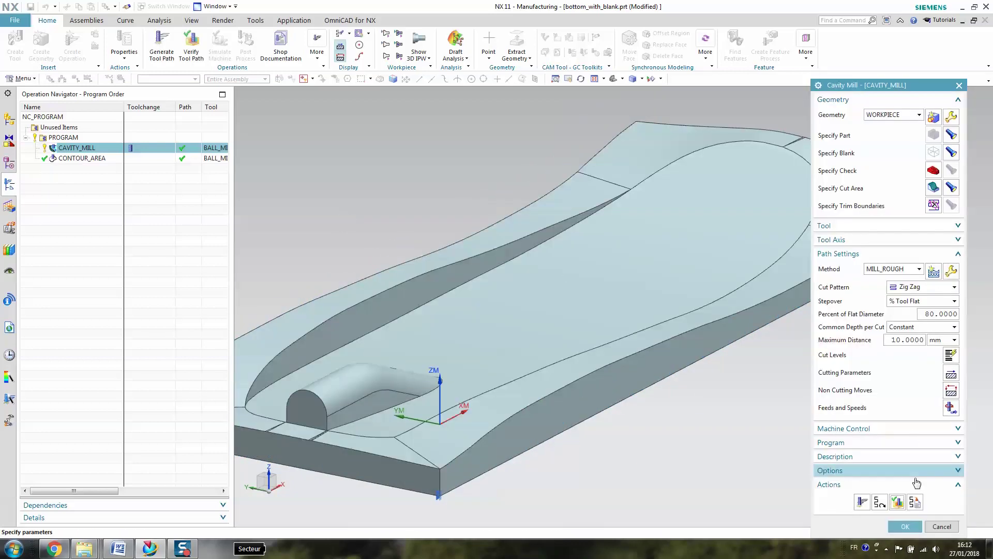
# Cancel Cavity Mill, then open and close the CONTOUR_AREA operation's settings without changes
pyautogui.click(942, 526)
pyautogui.click(81, 158)
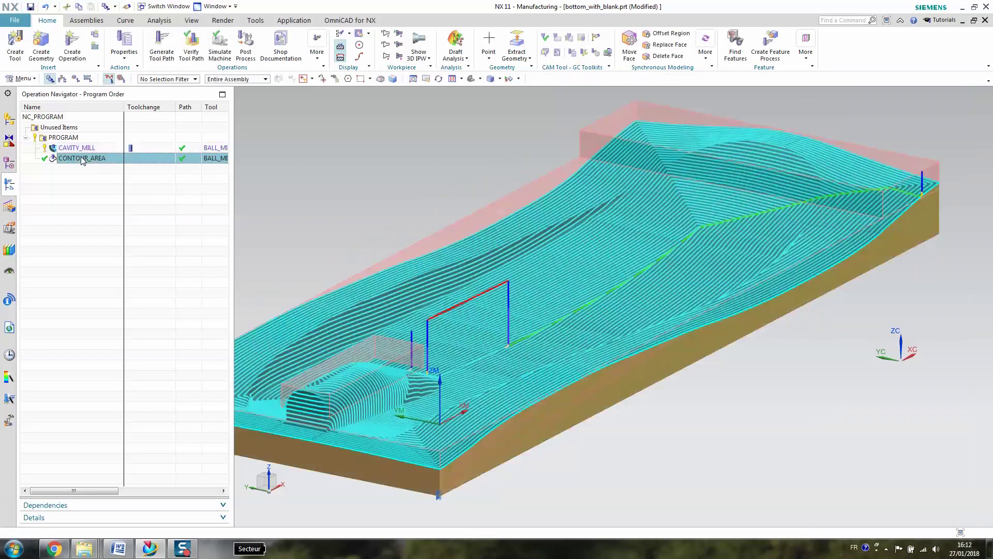
pyautogui.doubleClick(80, 159)
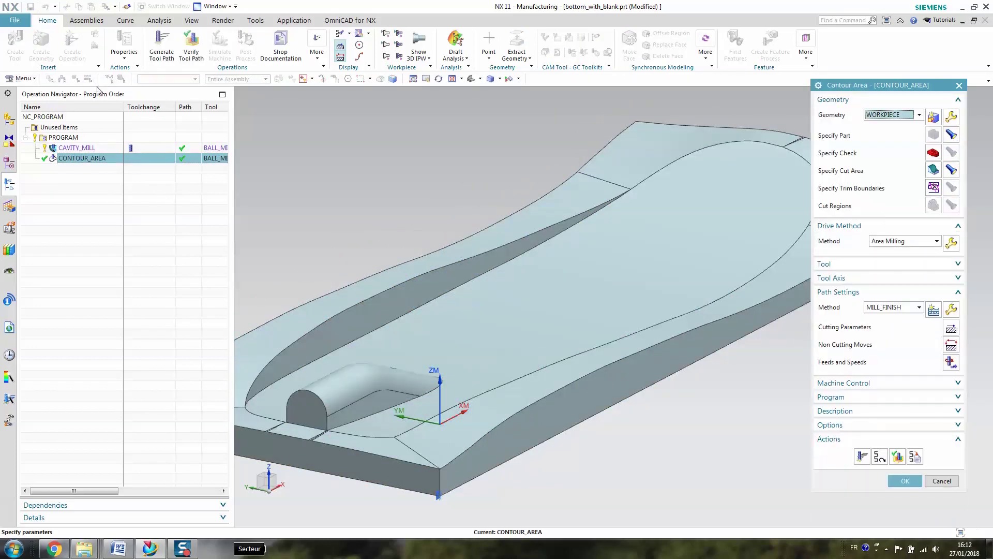
pyautogui.click(941, 480)
# Try a new mill_contour operation, cancel it, and reselect CONTOUR_AREA
pyautogui.click(75, 47)
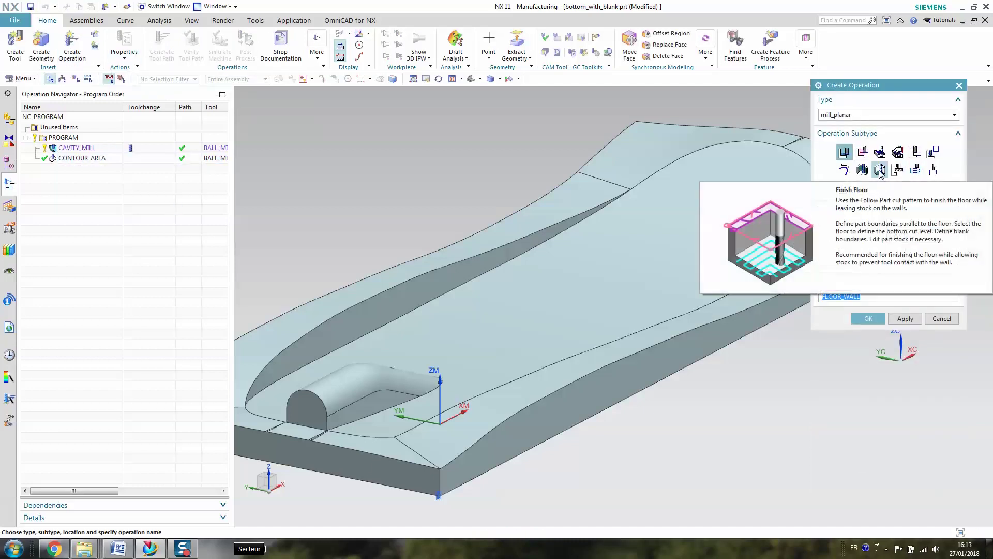
pyautogui.click(862, 115)
pyautogui.click(859, 134)
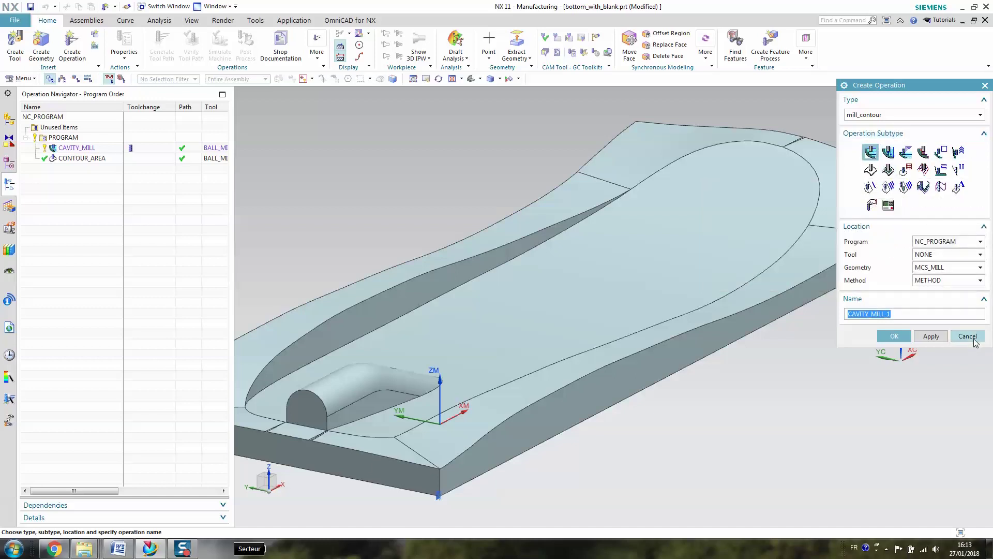
pyautogui.click(958, 335)
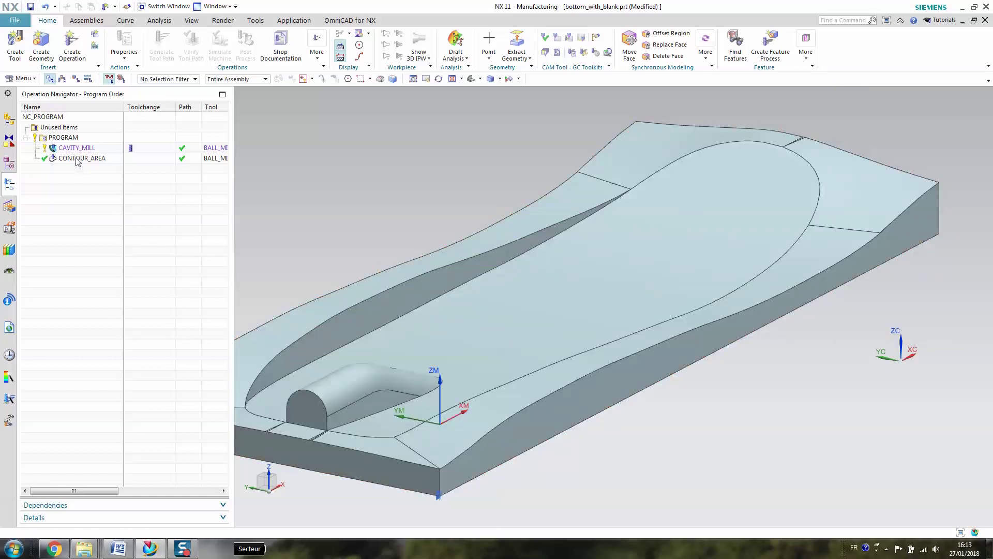
pyautogui.click(79, 159)
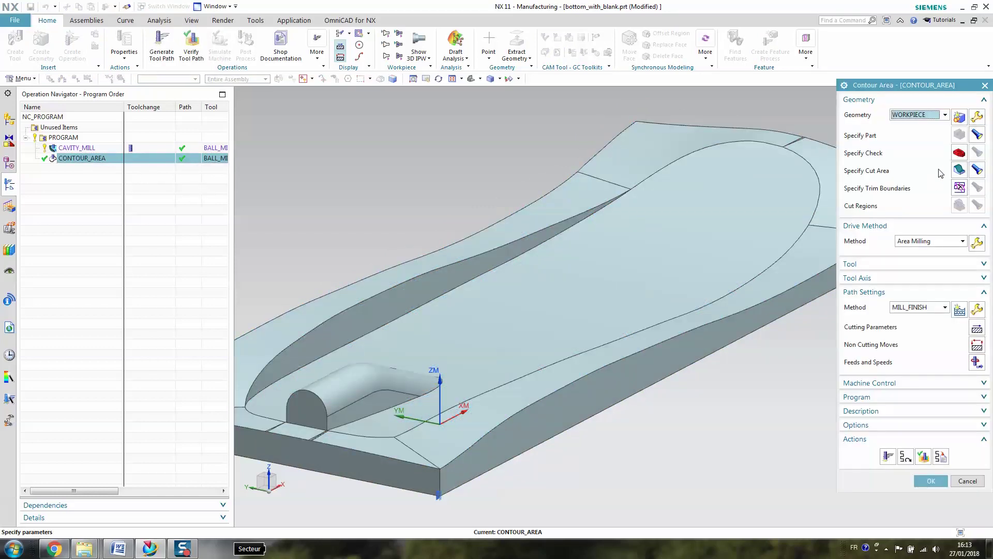
# Show CONTOUR_AREA's cut area and review its Follow Periphery drive settings, keeping stepover On Part
pyautogui.click(977, 169)
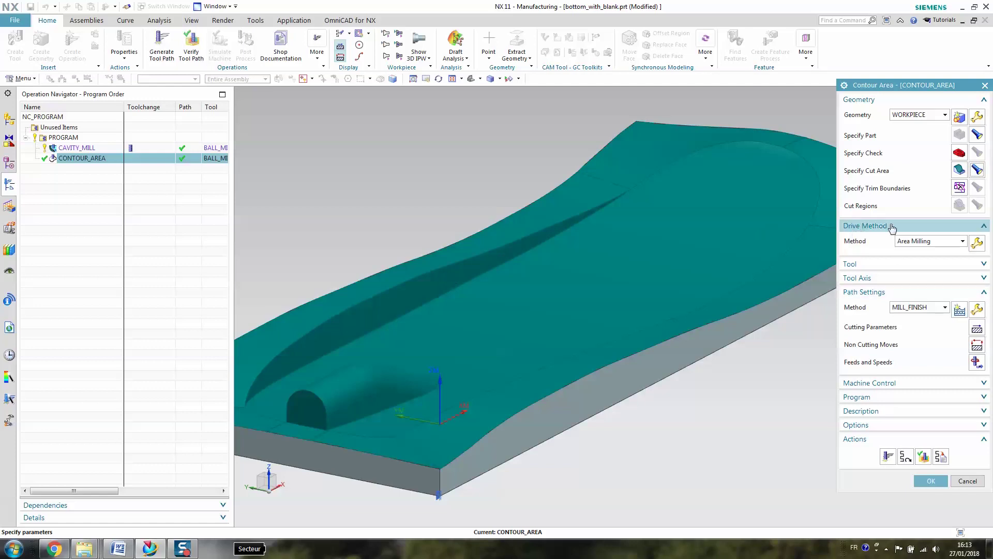
pyautogui.click(971, 245)
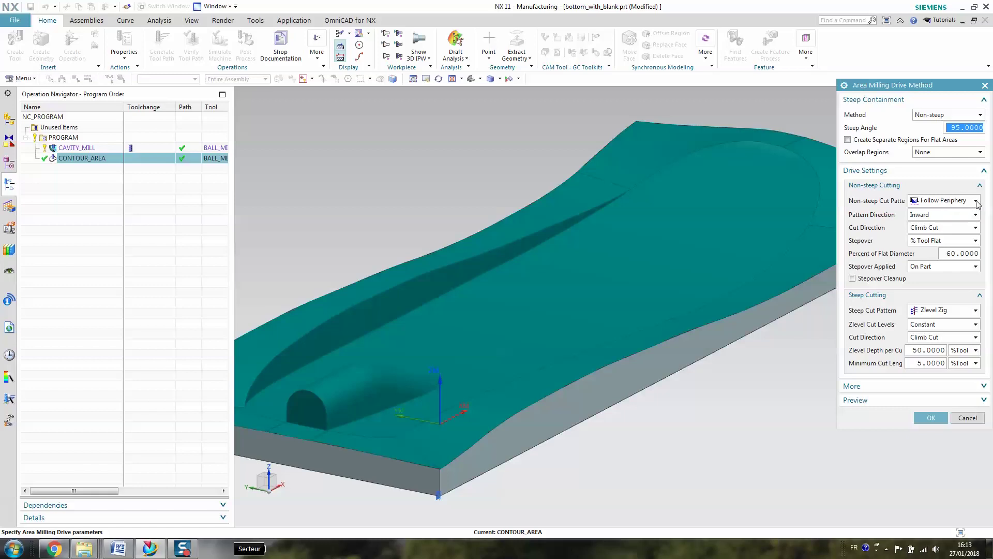
pyautogui.click(423, 415)
pyautogui.click(976, 267)
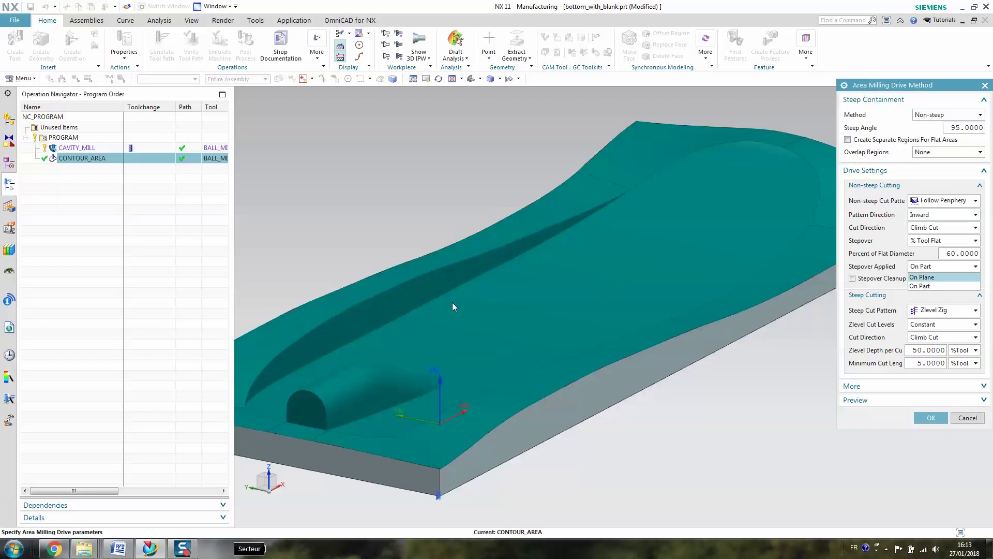
pyautogui.click(895, 296)
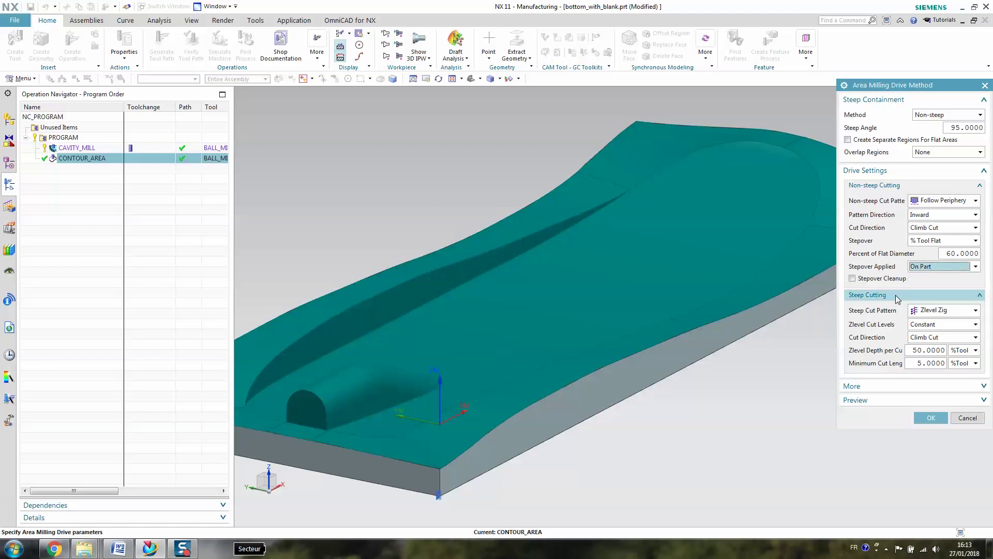
pyautogui.click(967, 418)
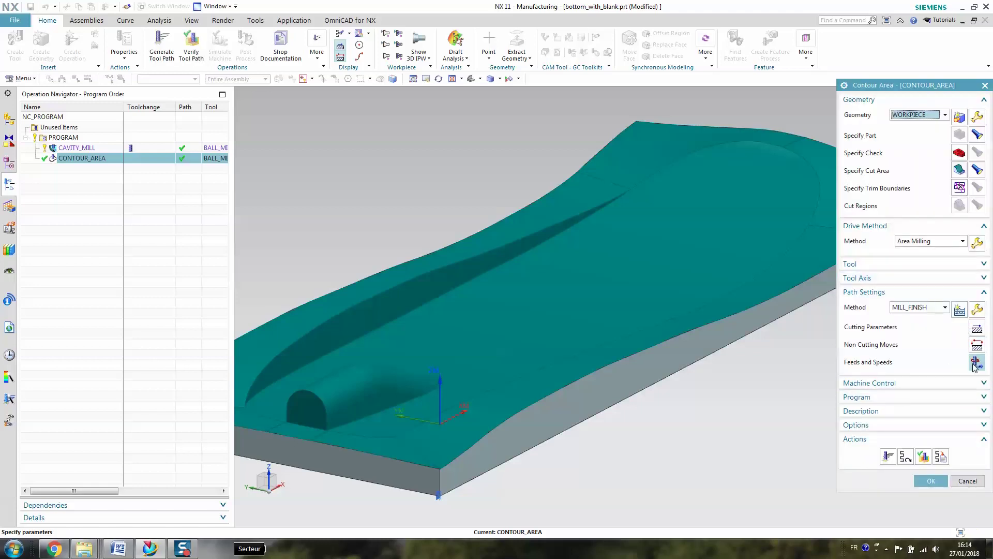
# Check feeds and speeds, then generate and inspect the CONTOUR_AREA follow-periphery finishing toolpath
pyautogui.click(976, 362)
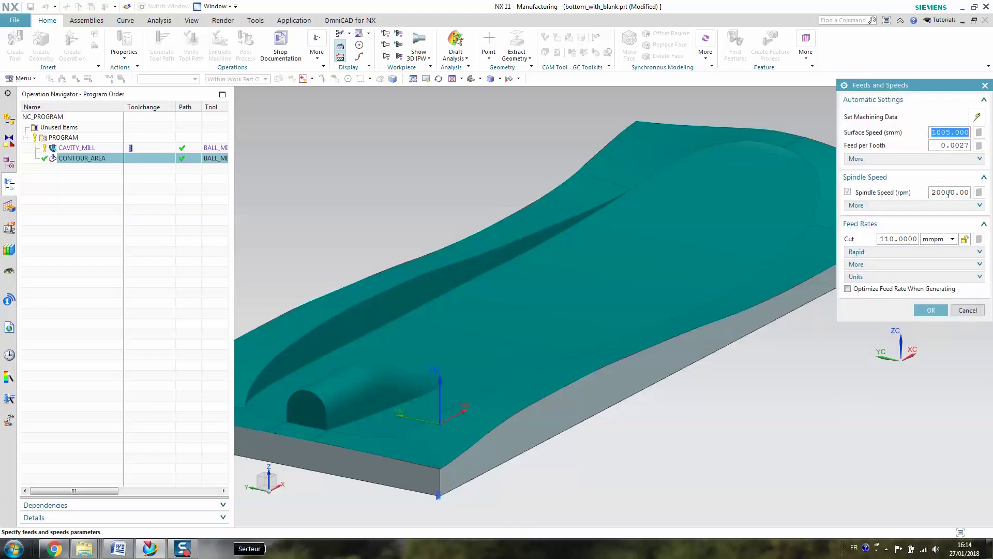
pyautogui.click(967, 310)
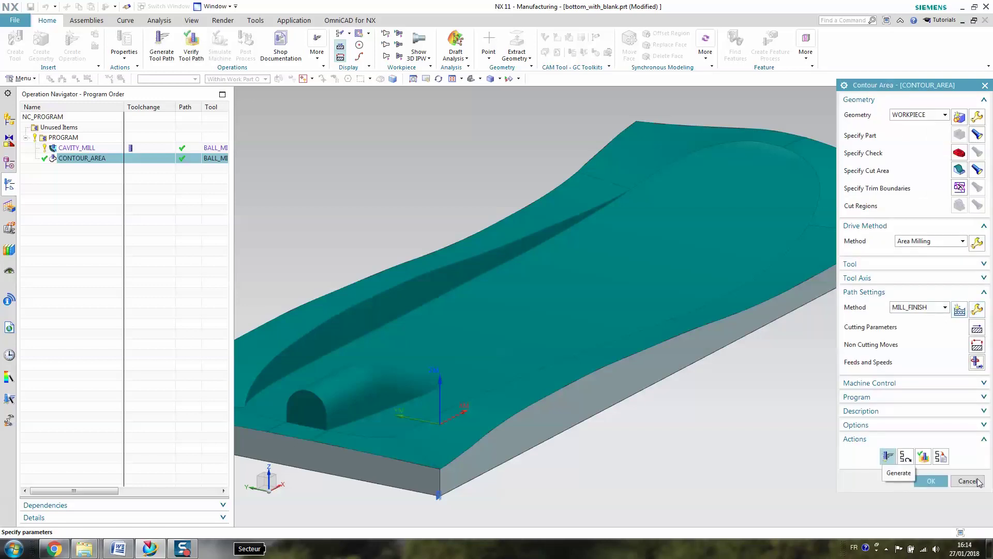
pyautogui.click(887, 456)
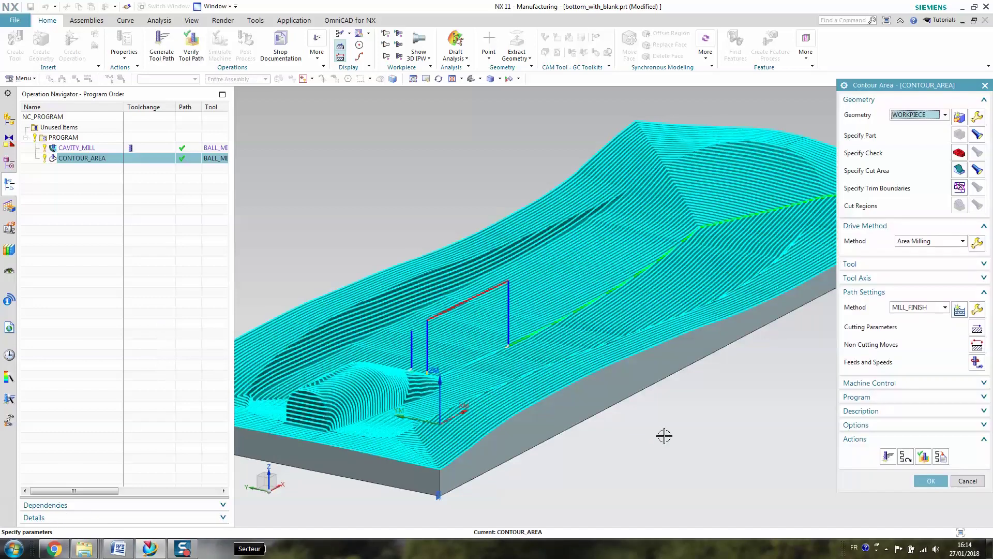
pyautogui.scroll(-2, 730, 437)
pyautogui.moveTo(726, 439); pyautogui.dragTo(690, 420, button='middle')
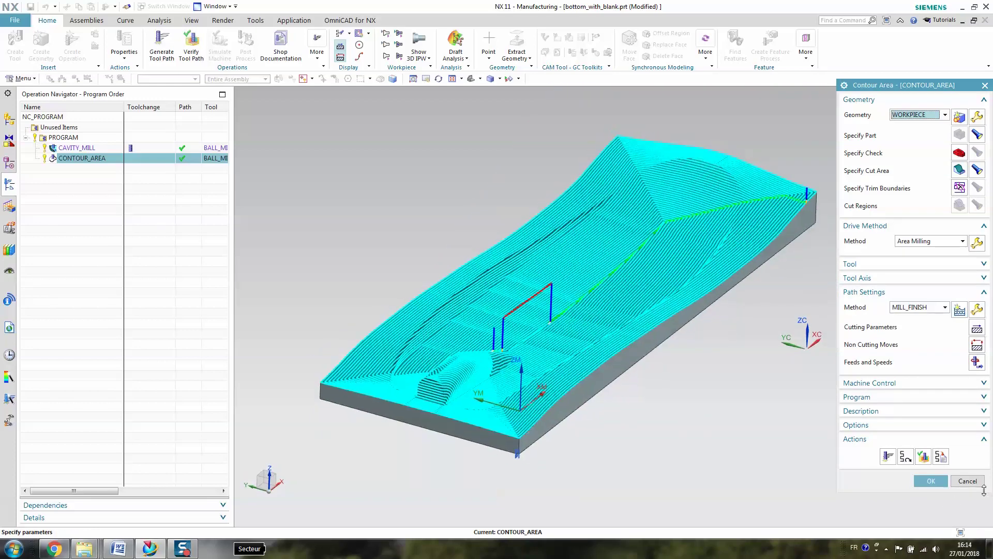
pyautogui.scroll(5, 521, 277)
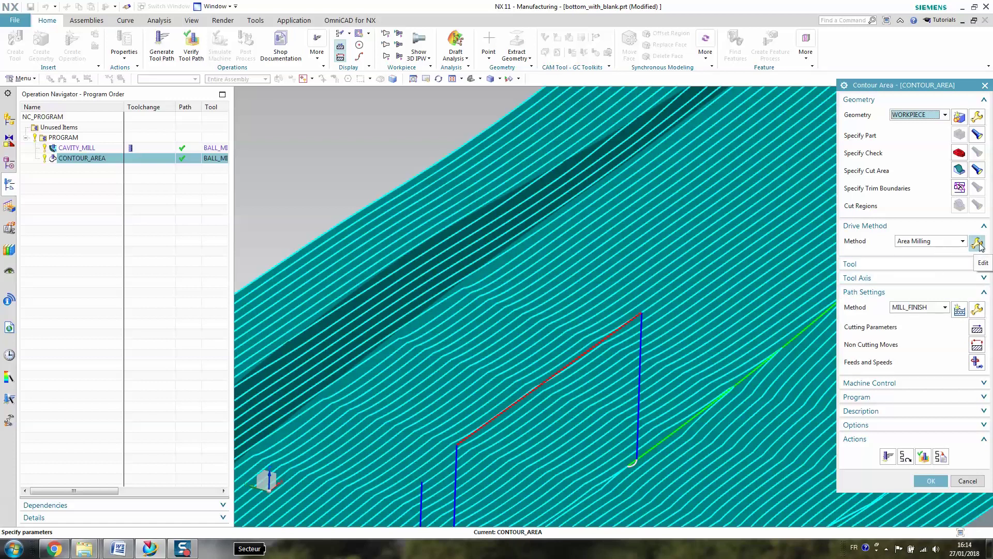
pyautogui.hotkey('ctrl', 'f')
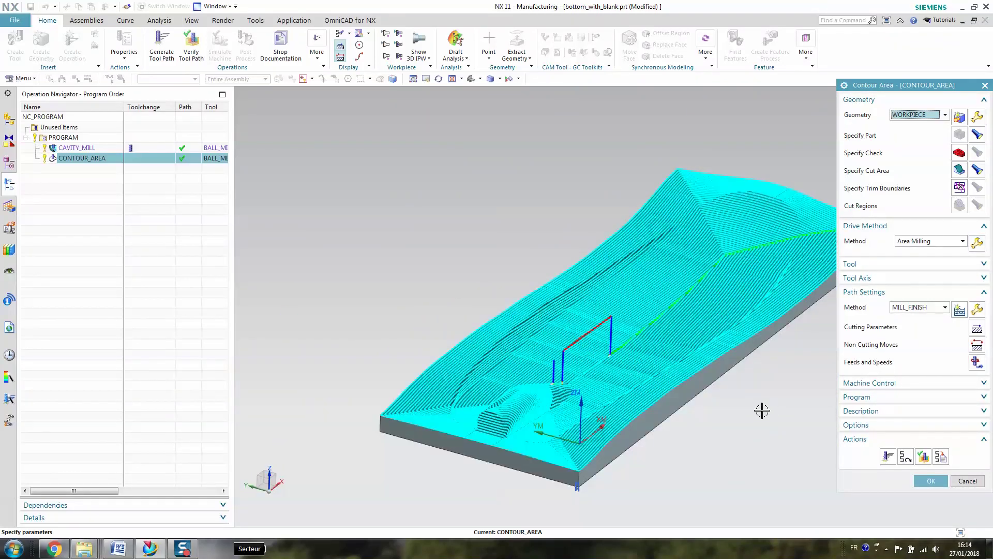
# Play CONTOUR_AREA's 3D material-removal verification at animation speed 9
pyautogui.click(923, 456)
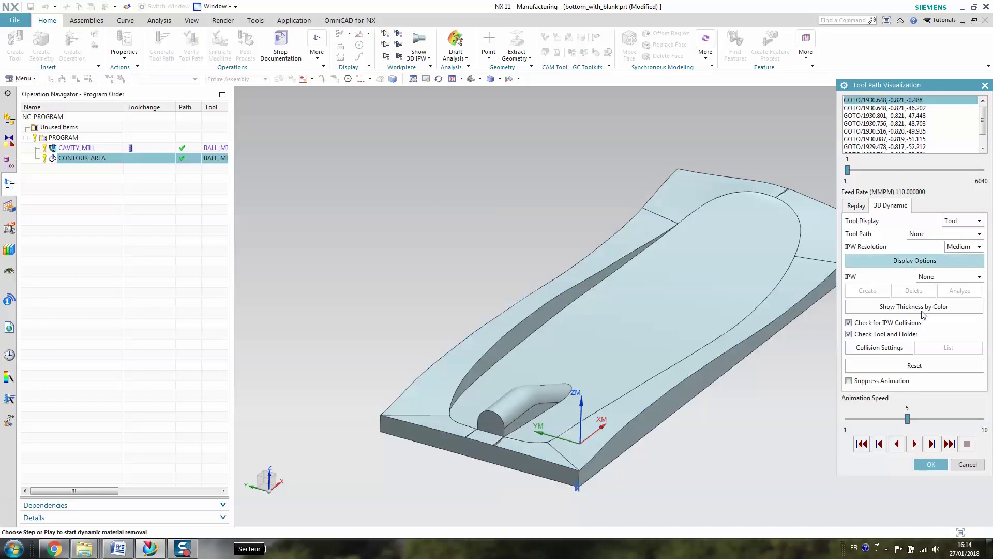
pyautogui.click(916, 444)
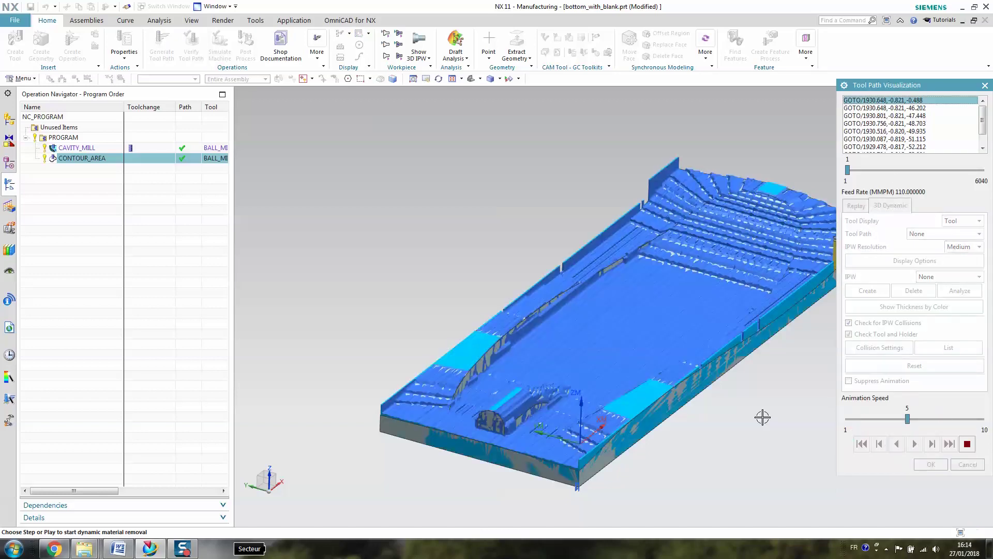
pyautogui.click(972, 419)
pyautogui.click(974, 419)
pyautogui.click(974, 419)
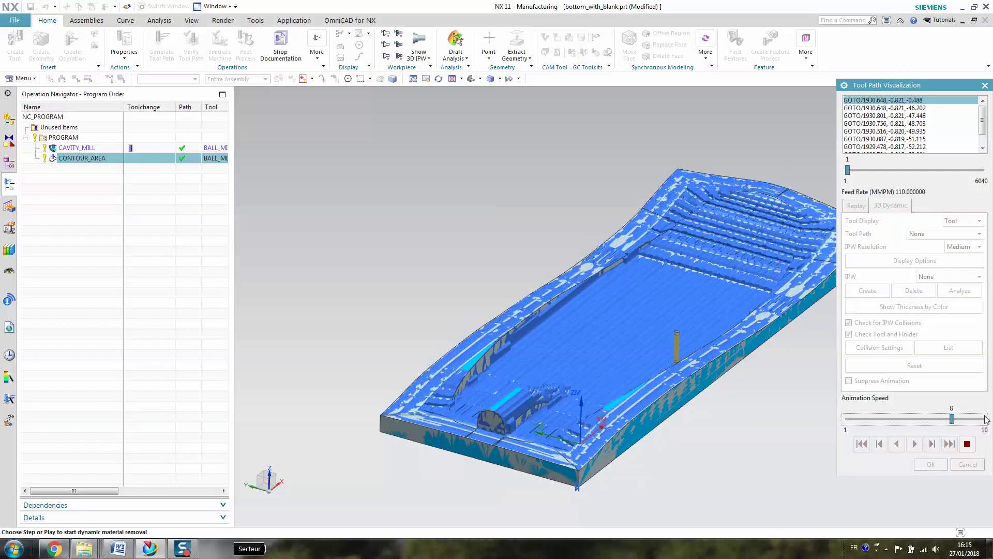
pyautogui.press('Right')
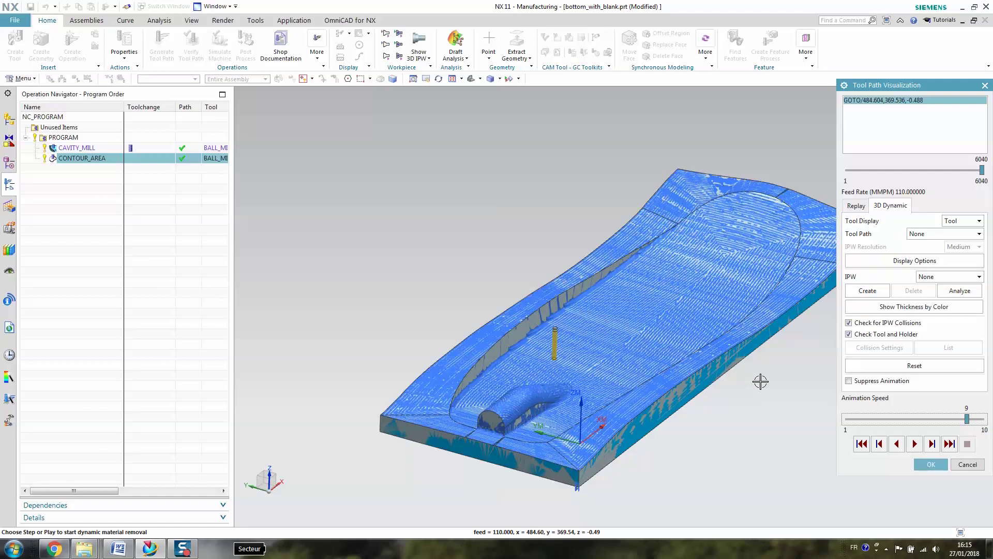
pyautogui.keyDown('shift'); pyautogui.moveTo(792, 390); pyautogui.dragTo(734, 399, button='middle'); pyautogui.keyUp('shift')
# Close the verification, accept Contour Area with OK, and select the PROGRAM group
pyautogui.click(968, 464)
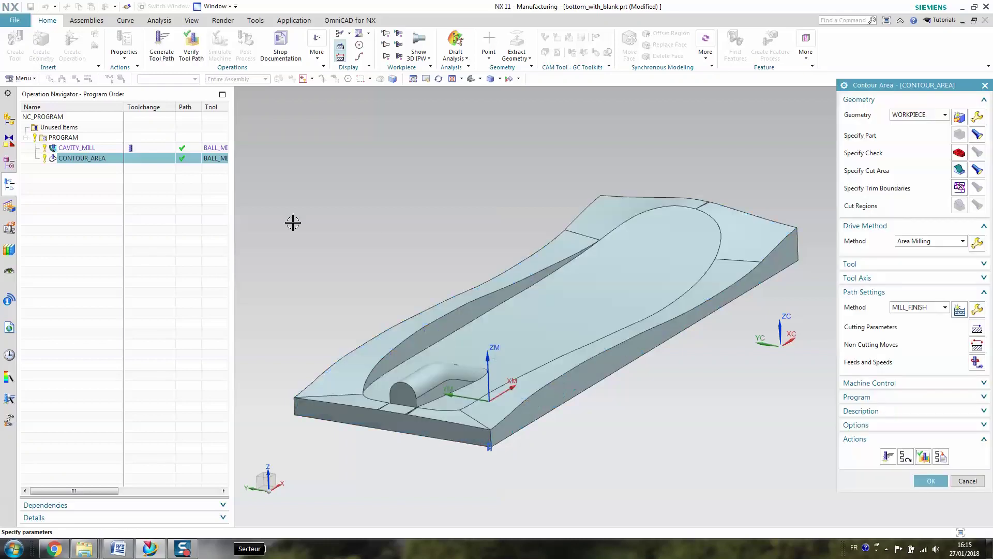
pyautogui.click(958, 482)
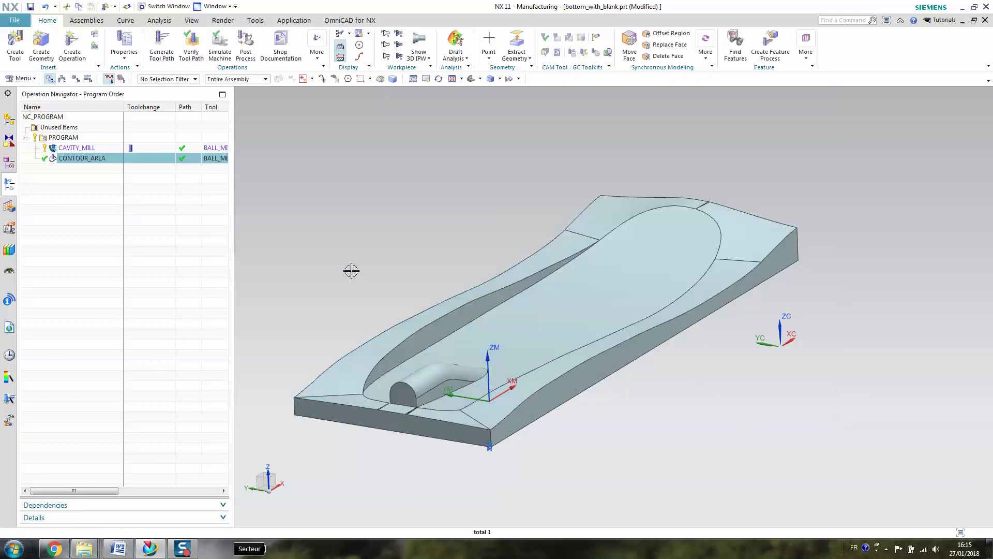
pyautogui.click(69, 138)
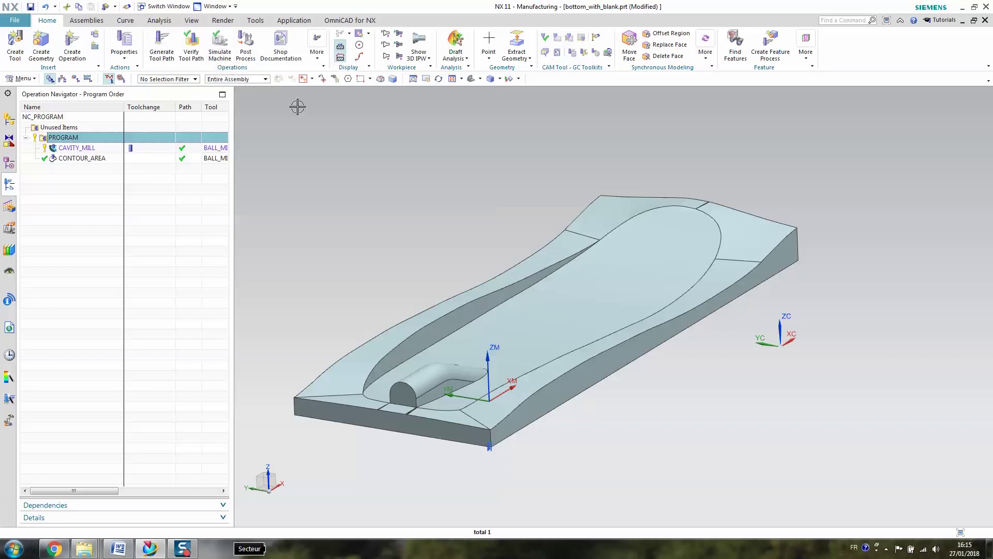
pyautogui.click(248, 50)
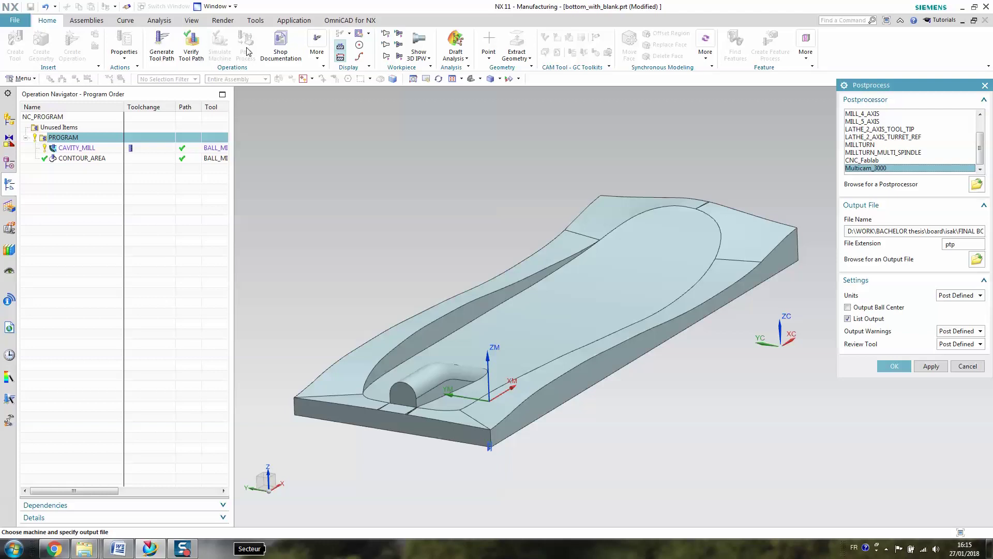
pyautogui.click(966, 366)
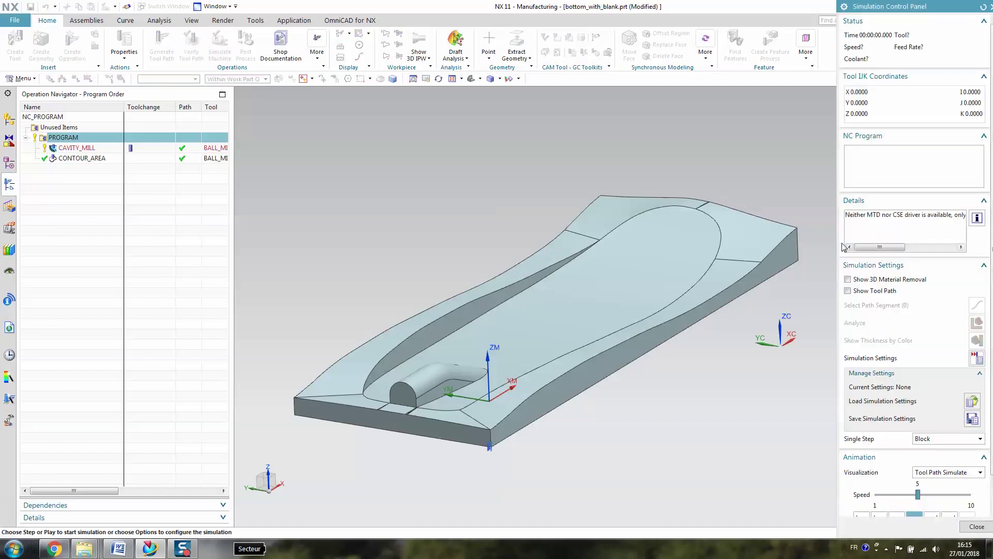
pyautogui.scroll(-3, 913, 466)
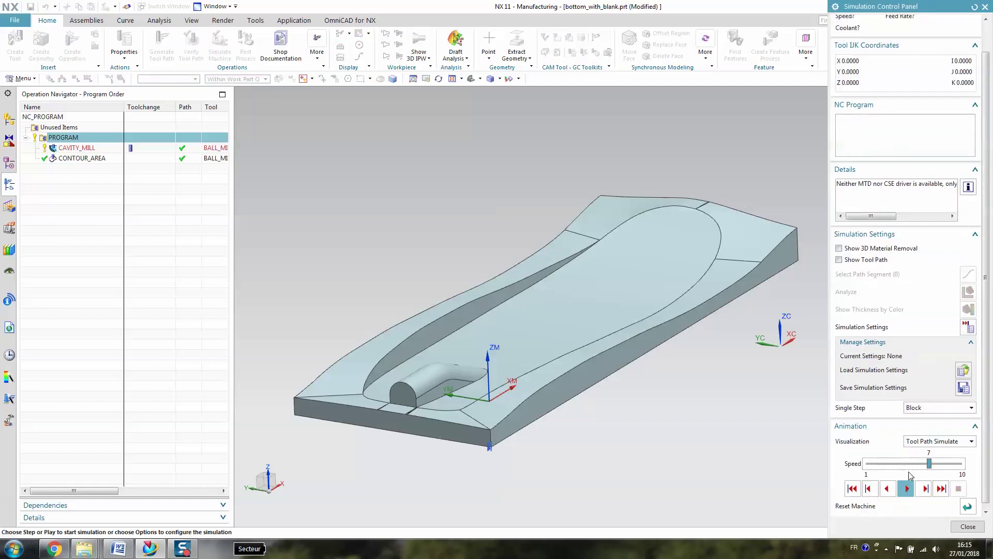
pyautogui.click(907, 488)
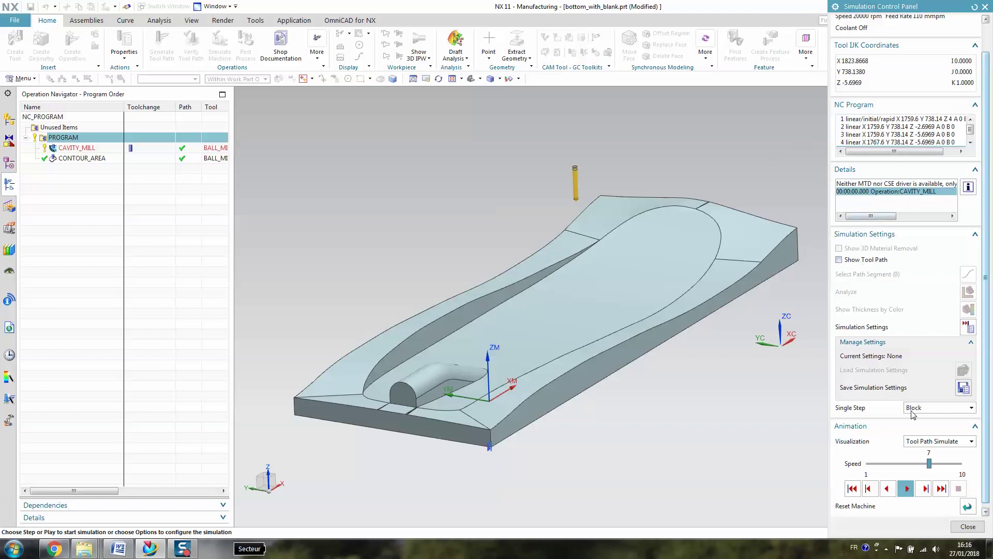
# Add the Multicam_3000.pui postprocessor to the Post Process list
pyautogui.click(967, 527)
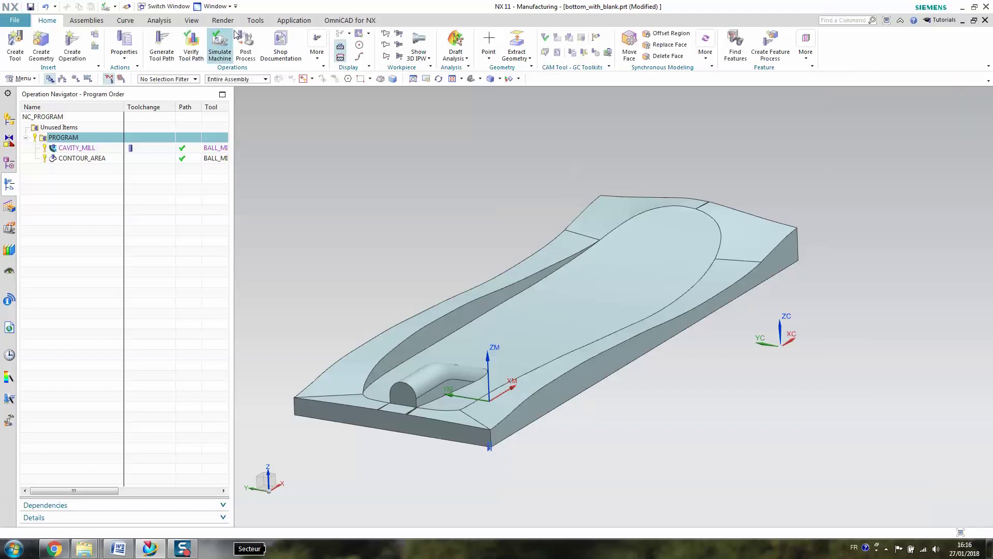
pyautogui.click(247, 54)
pyautogui.scroll(1, 975, 76)
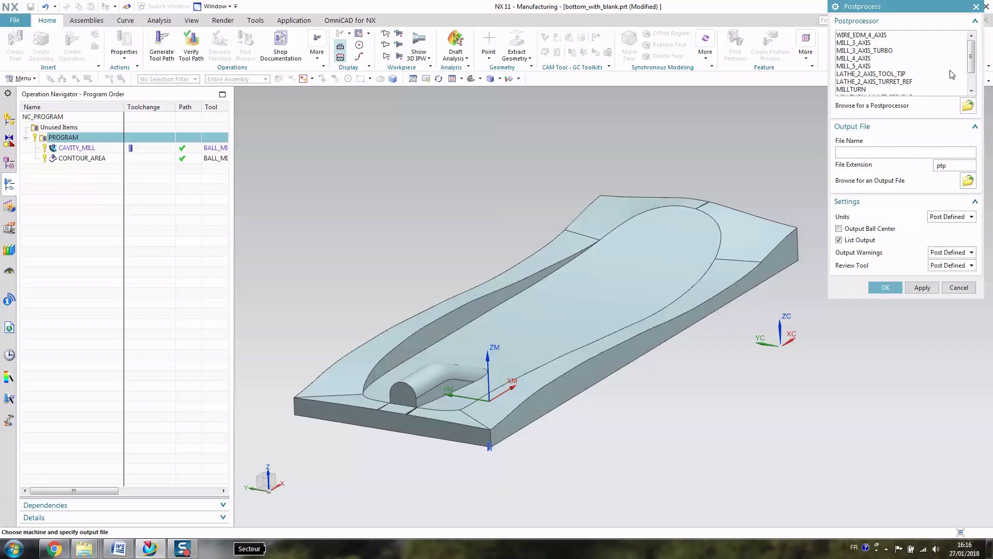
pyautogui.scroll(-1, 973, 62)
pyautogui.click(968, 105)
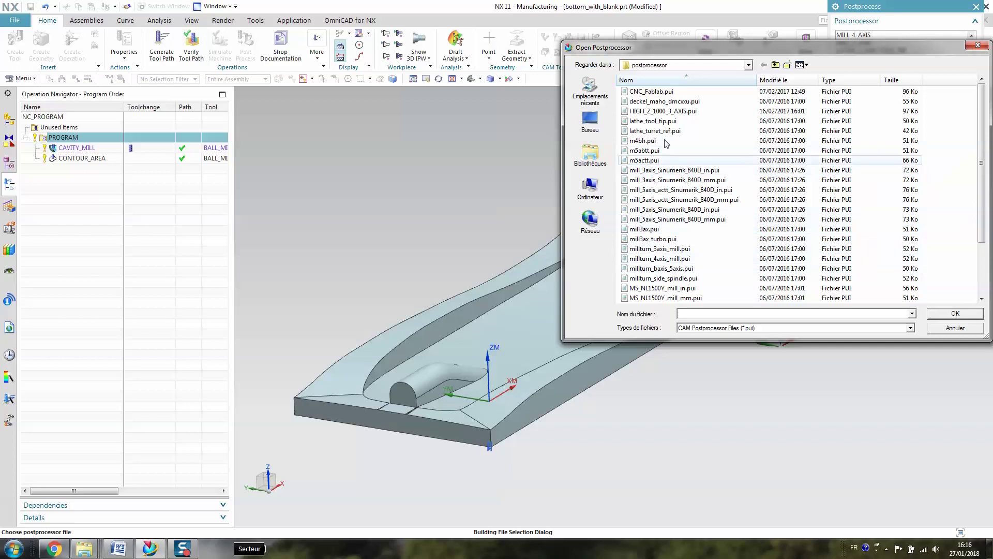
pyautogui.click(666, 91)
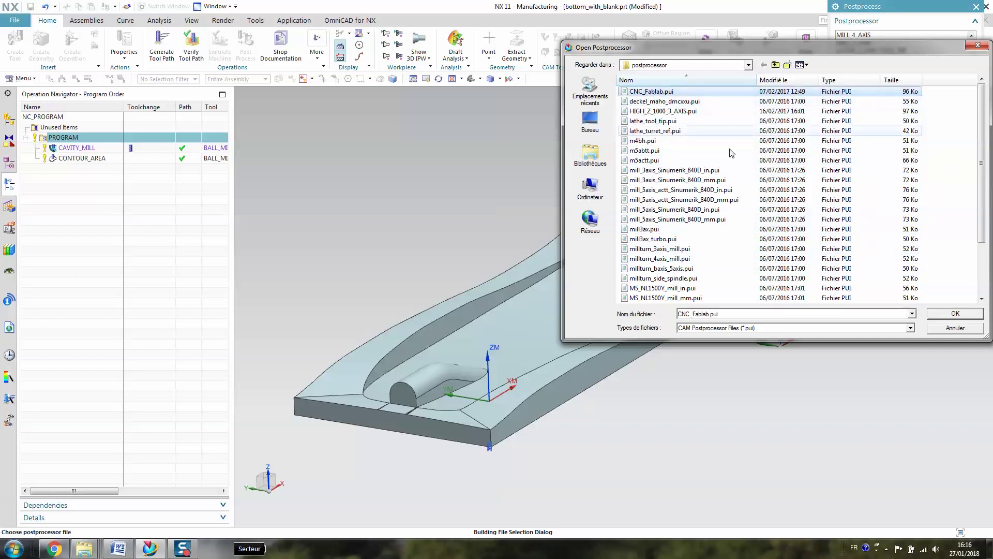
pyautogui.click(670, 112)
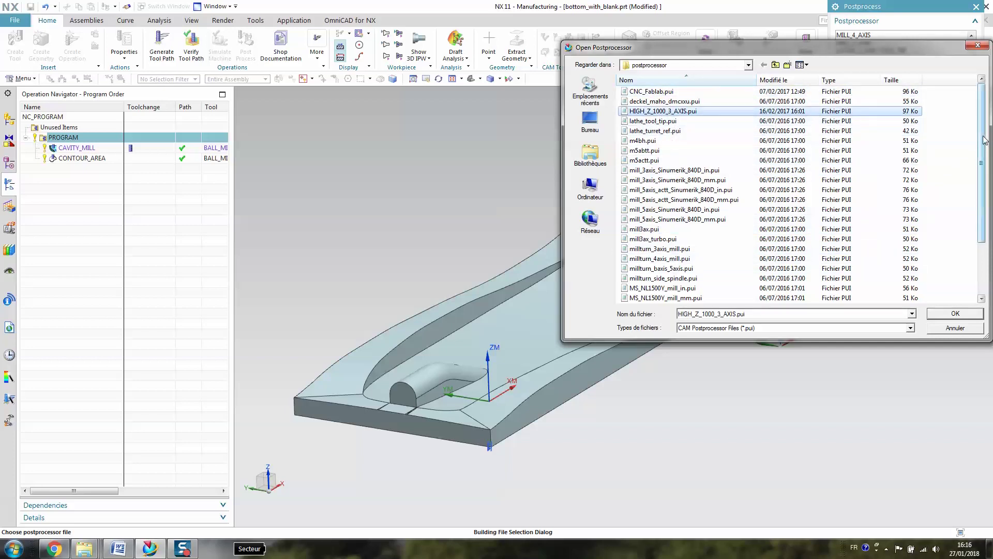
pyautogui.scroll(-3, 669, 207)
pyautogui.click(669, 260)
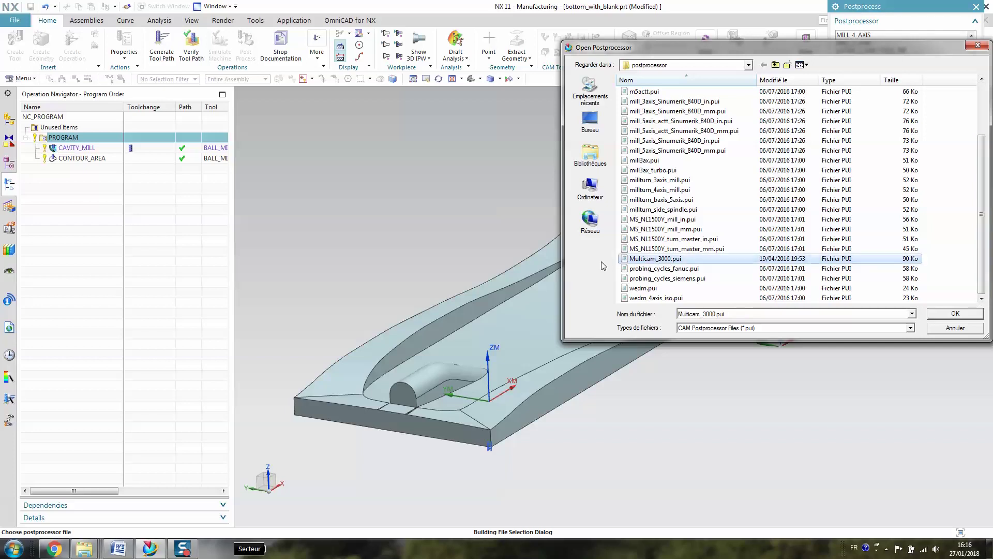
pyautogui.click(955, 314)
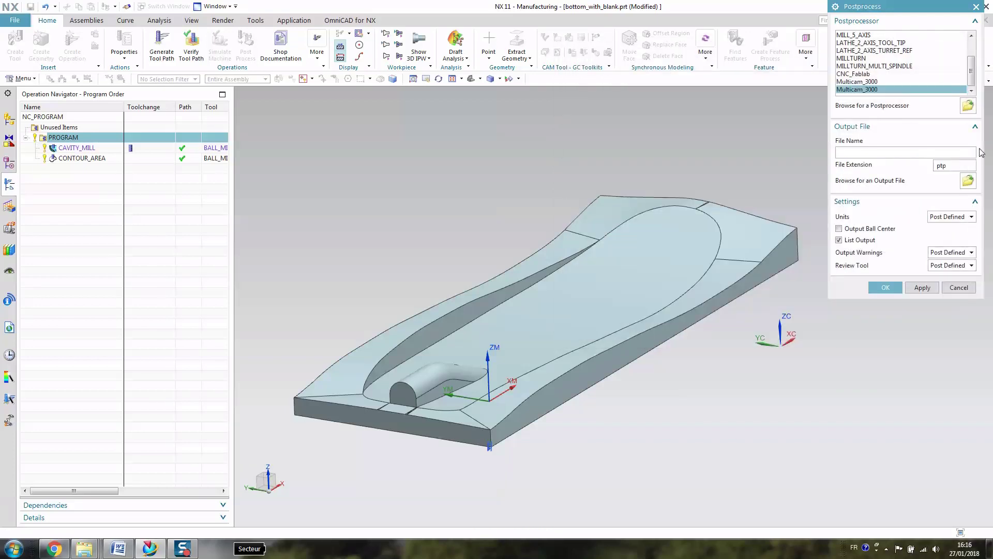
# Browse Documents for the NC output location, cancel, and close Post Process
pyautogui.click(969, 180)
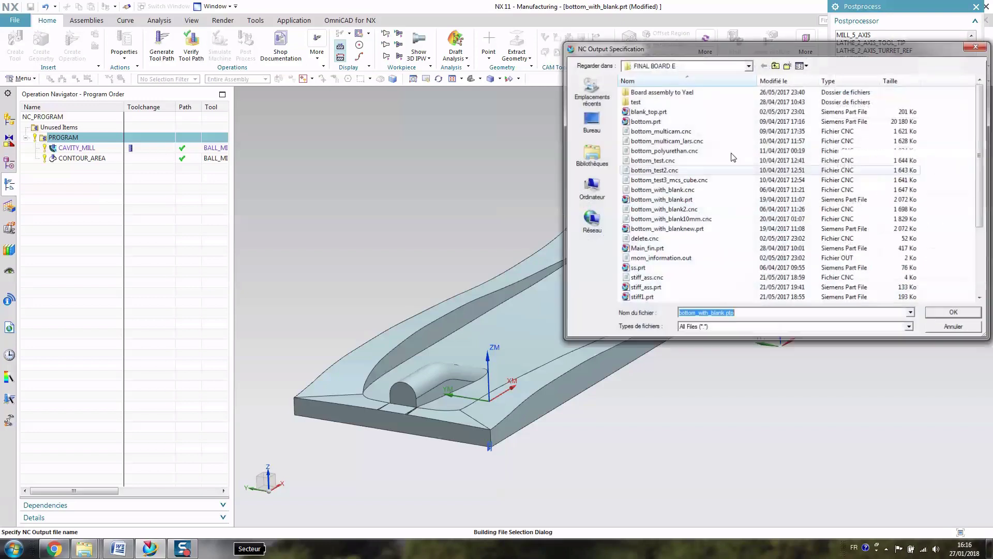
pyautogui.doubleClick(673, 105)
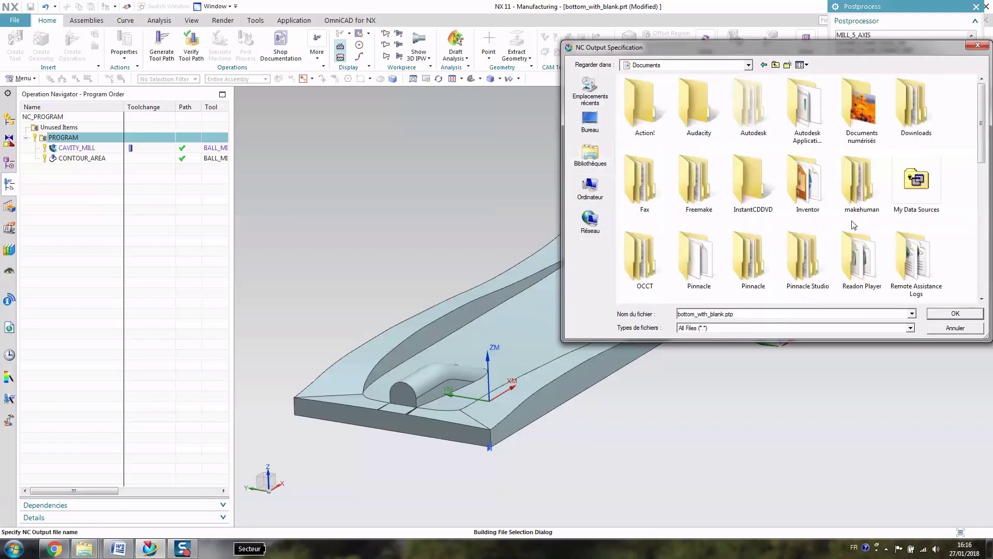
pyautogui.click(970, 328)
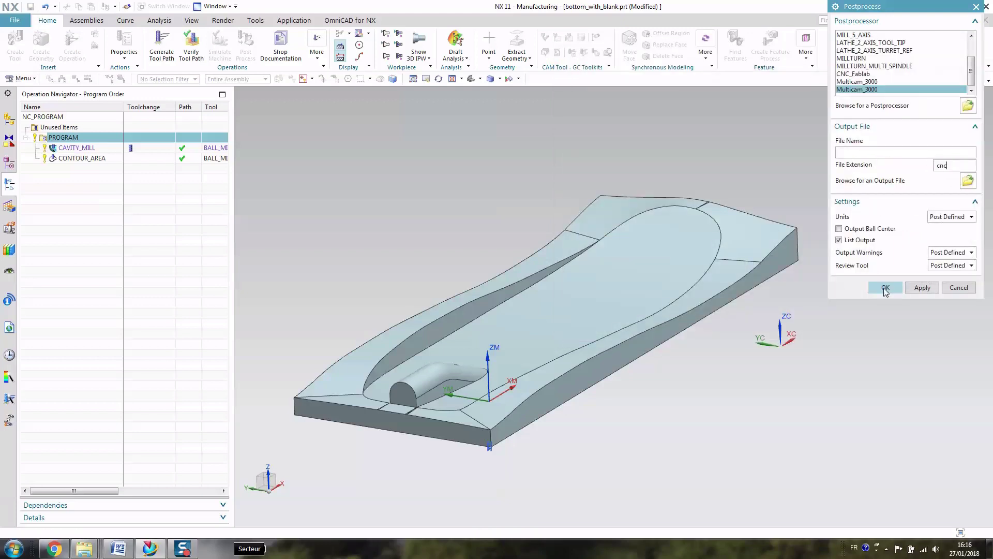
pyautogui.click(963, 289)
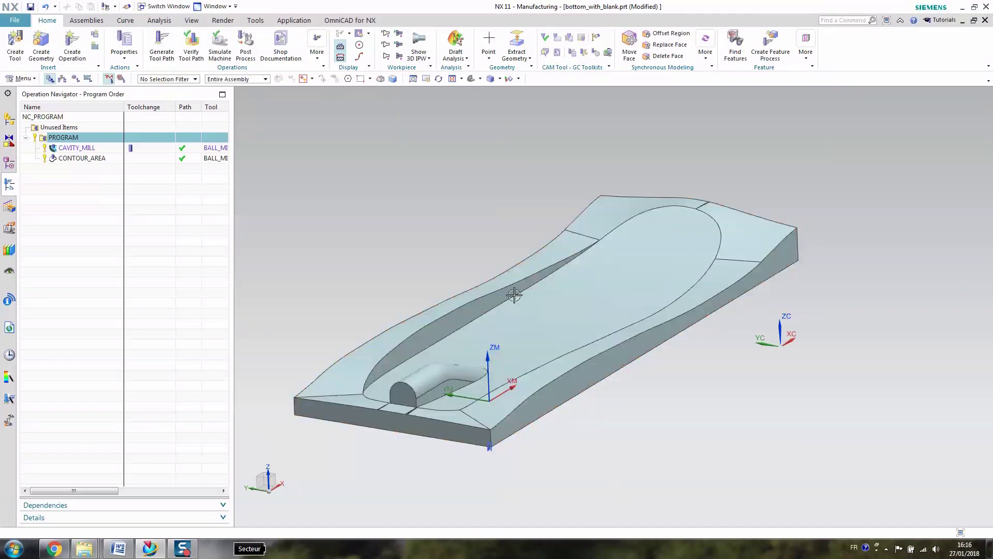
# Open top_with_blank.cnc from the Documents library in Notepad
pyautogui.moveTo(85, 553)
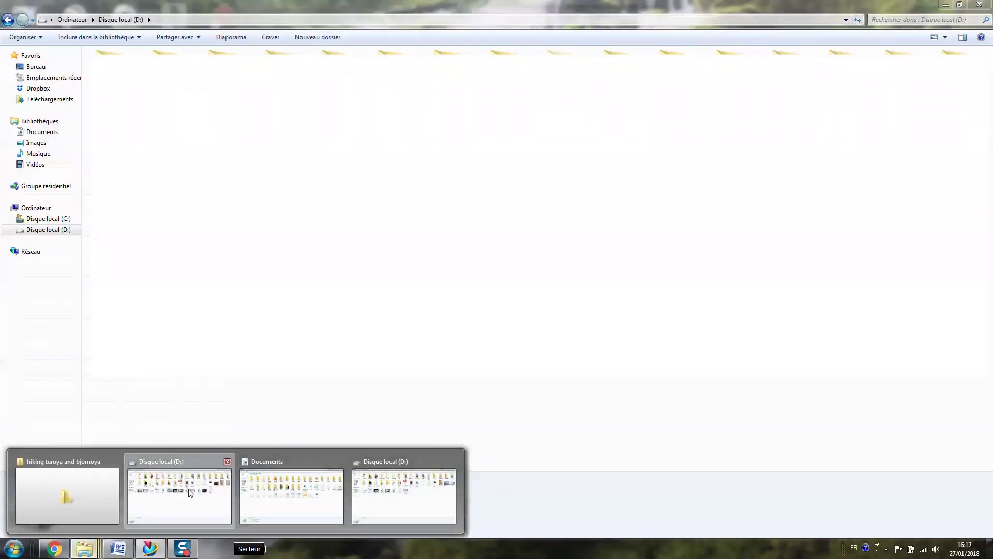
pyautogui.click(189, 494)
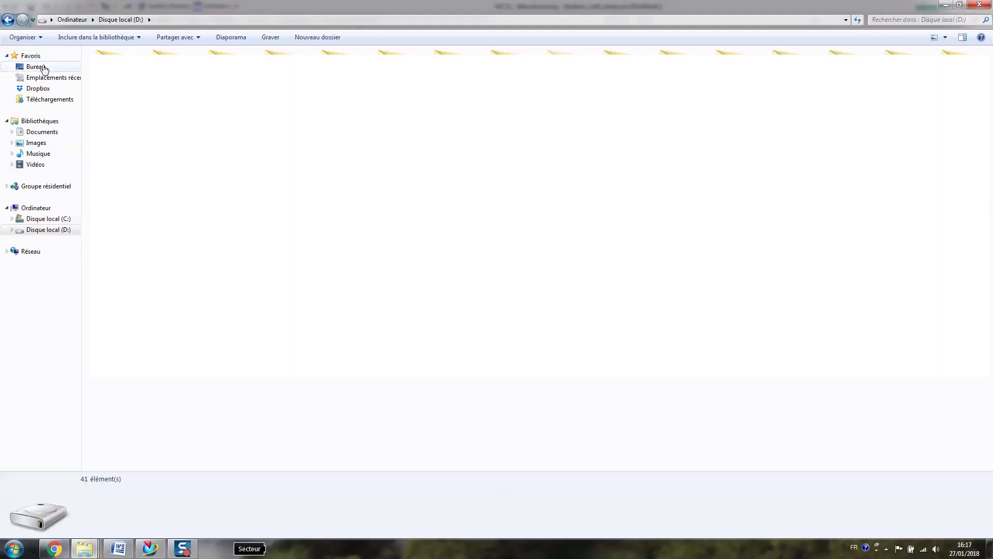
pyautogui.click(42, 131)
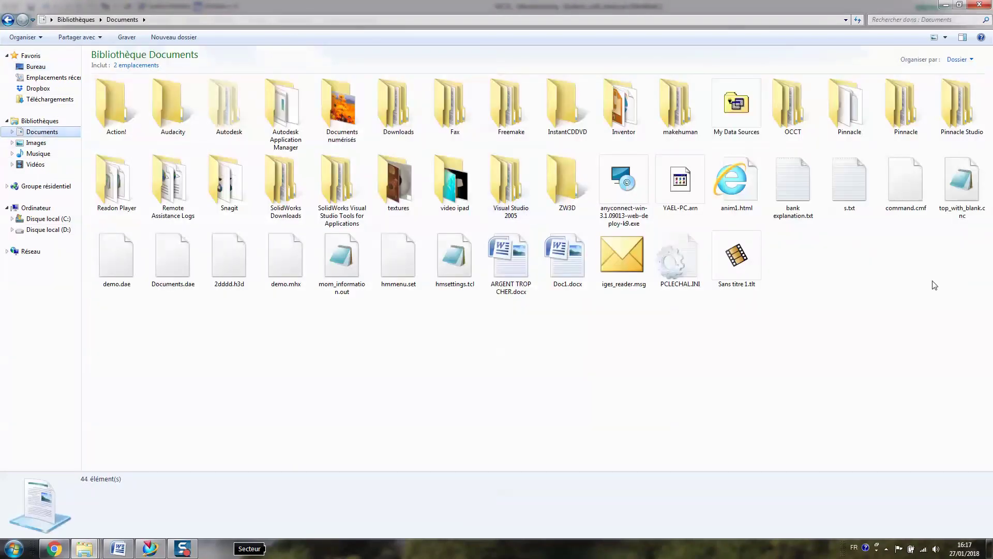
pyautogui.click(962, 184)
pyautogui.doubleClick(963, 184)
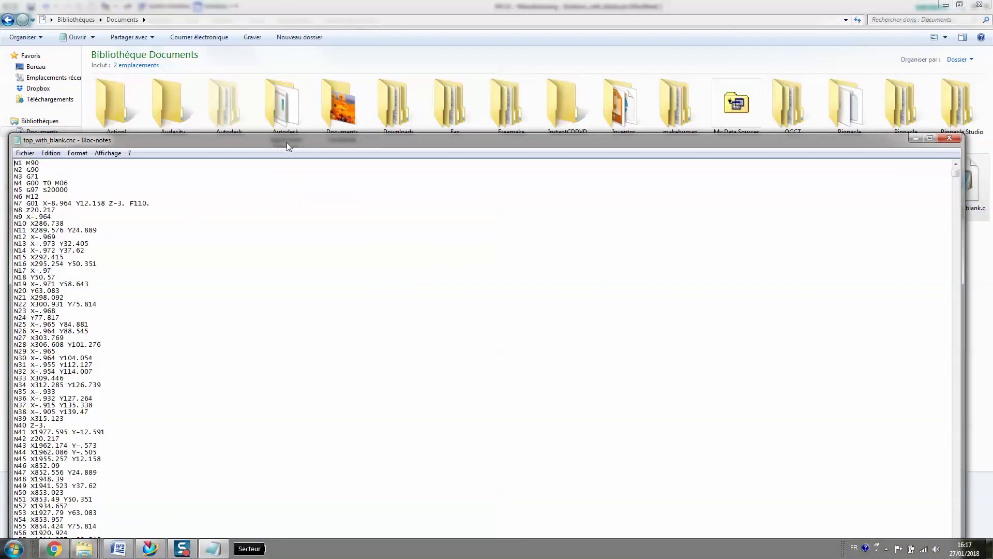
# Review top_with_blank.cnc from its opening lines to the final N93628 M02, then close Notepad
pyautogui.moveTo(287, 142); pyautogui.dragTo(316, 18)
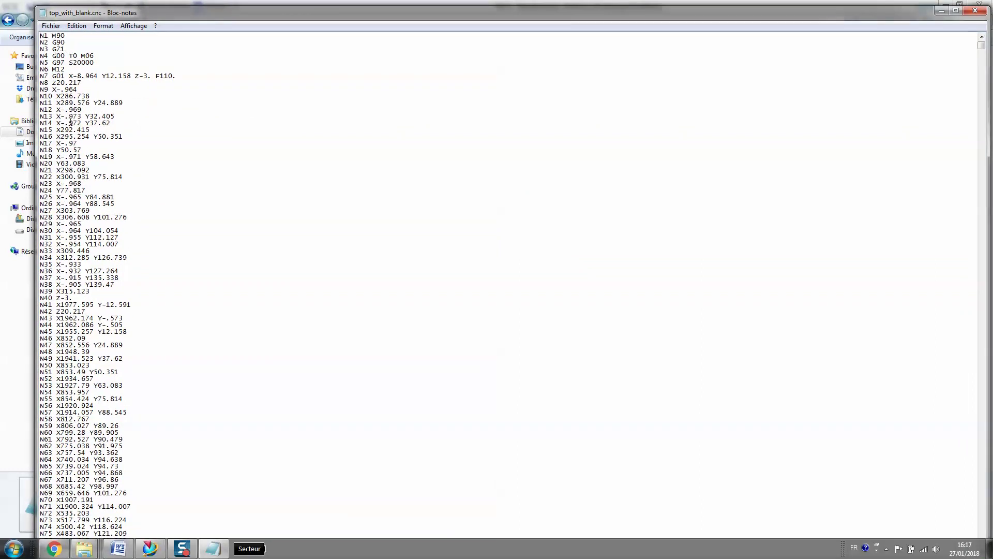
pyautogui.moveTo(41, 89); pyautogui.dragTo(47, 36)
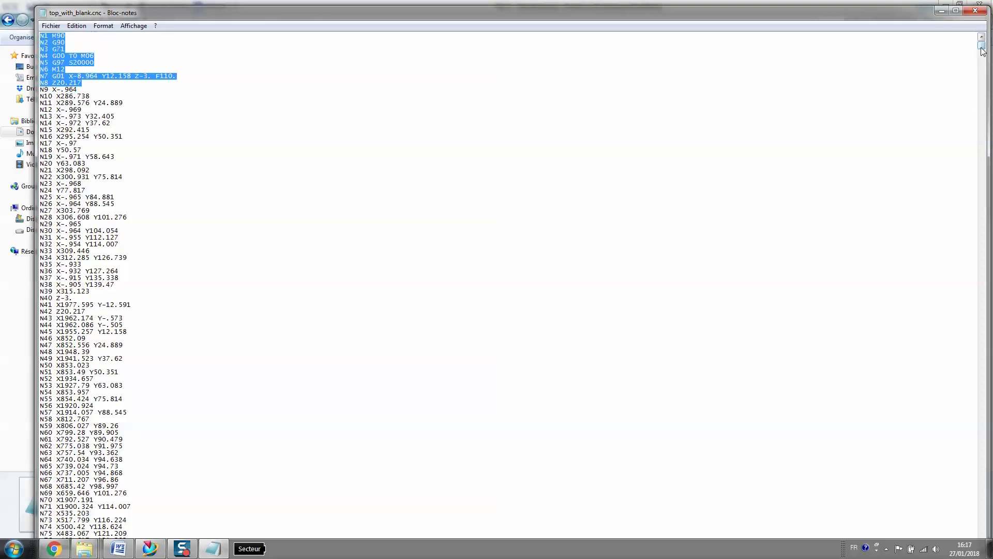
pyautogui.moveTo(981, 49); pyautogui.dragTo(981, 533)
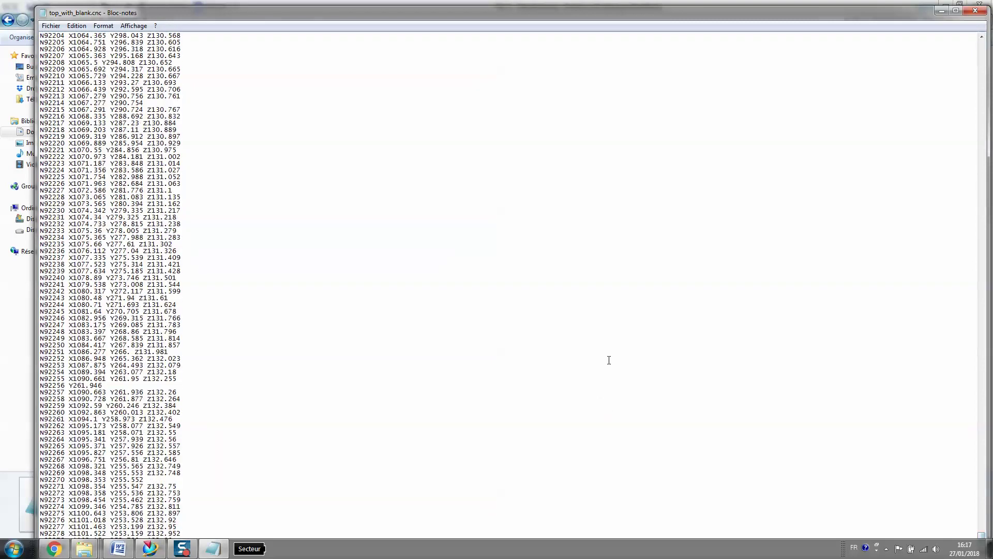
pyautogui.moveTo(739, 8); pyautogui.dragTo(733, 42)
pyautogui.moveTo(970, 462); pyautogui.dragTo(971, 474)
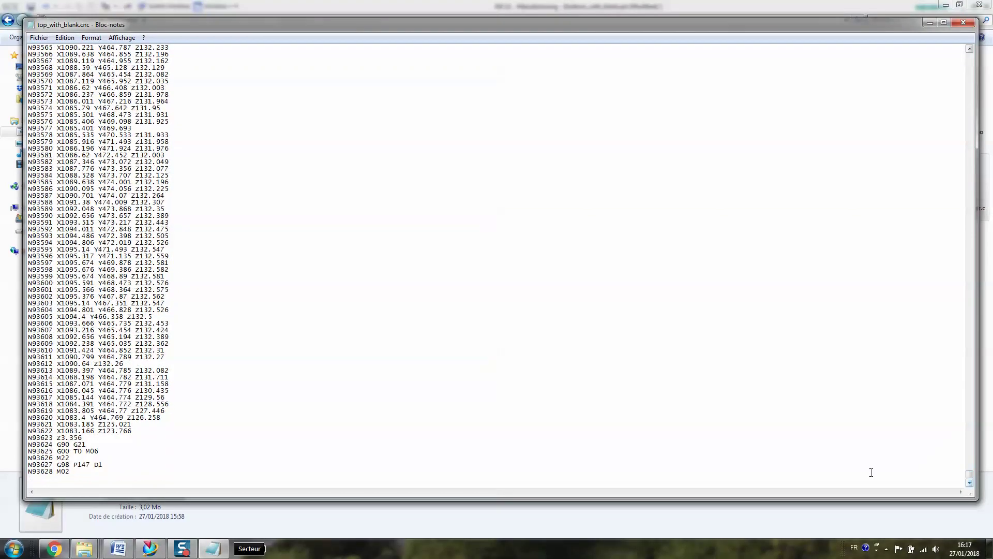
pyautogui.moveTo(103, 464); pyautogui.dragTo(73, 465)
pyautogui.click(963, 22)
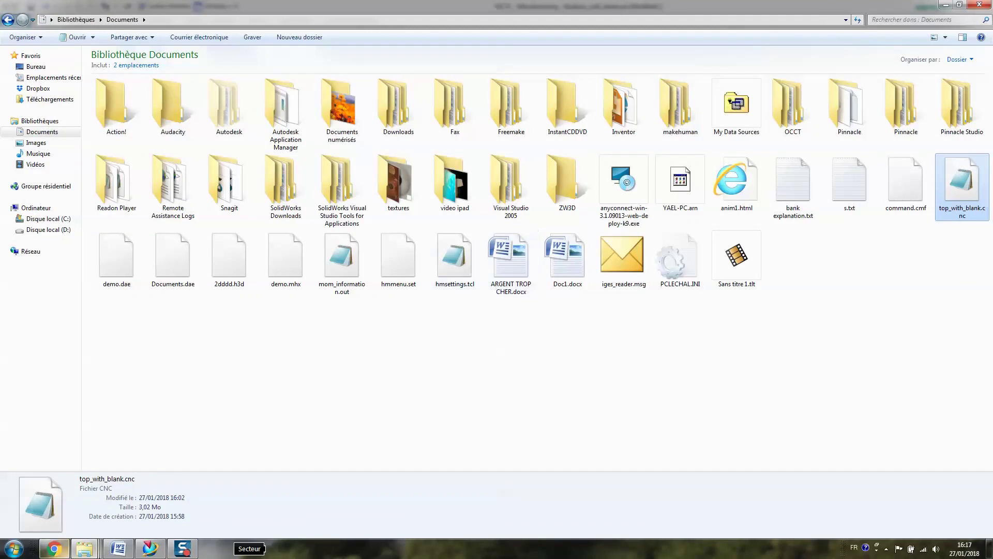
# Switch to top_with_blank.prt and display the CAVITY_MILL, CONTOUR_AREA and CONTOUR_AREA_1 tool paths
pyautogui.click(150, 548)
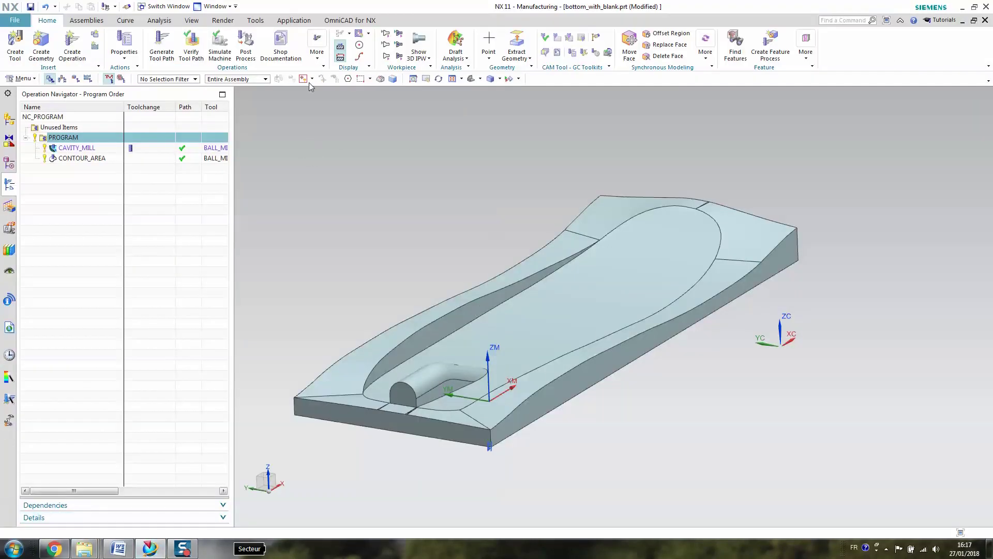
pyautogui.click(215, 6)
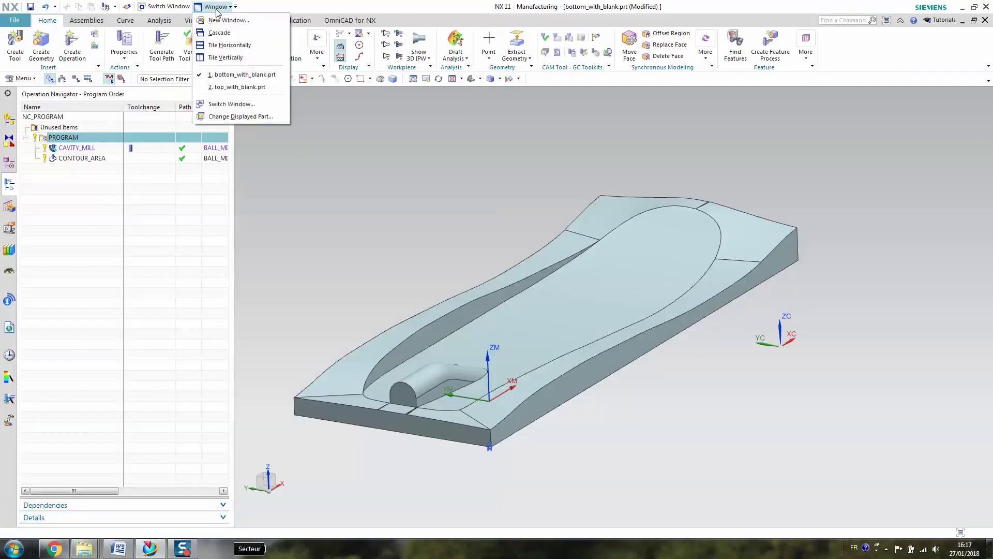
pyautogui.click(233, 89)
pyautogui.click(78, 148)
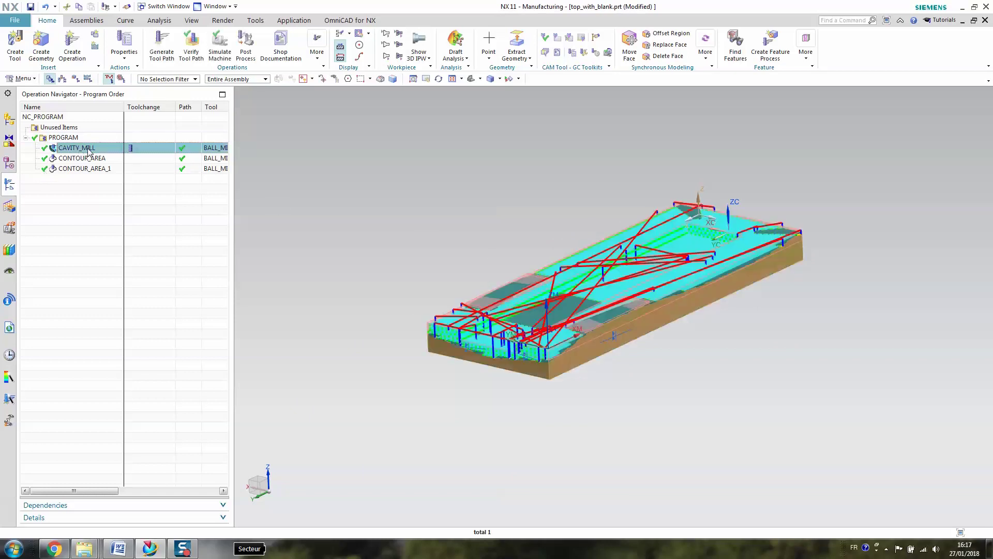
pyautogui.moveTo(417, 309)
pyautogui.mouseDown(button='middle')
pyautogui.moveTo(426, 284)
pyautogui.moveTo(426, 305)
pyautogui.moveTo(403, 319)
pyautogui.mouseUp(button='middle')
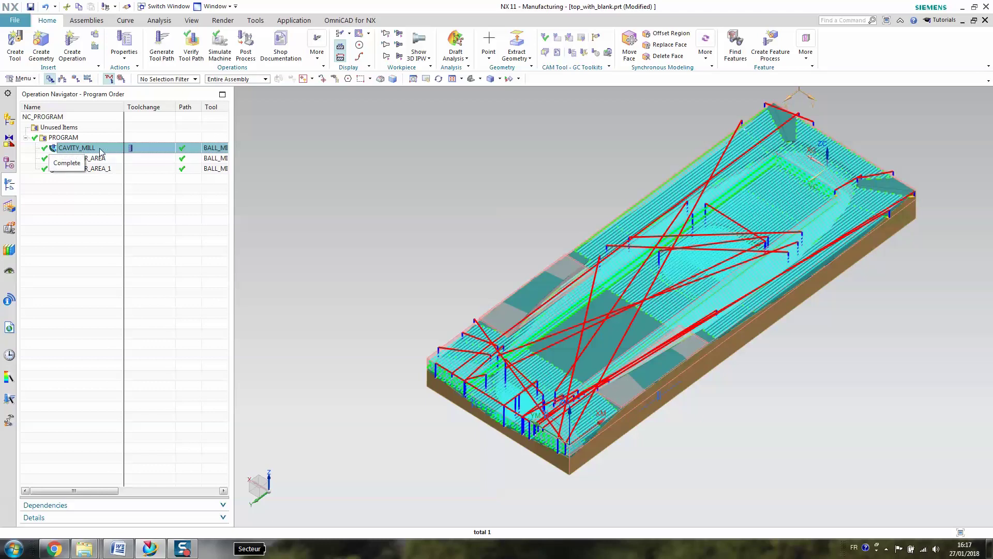
pyautogui.click(91, 160)
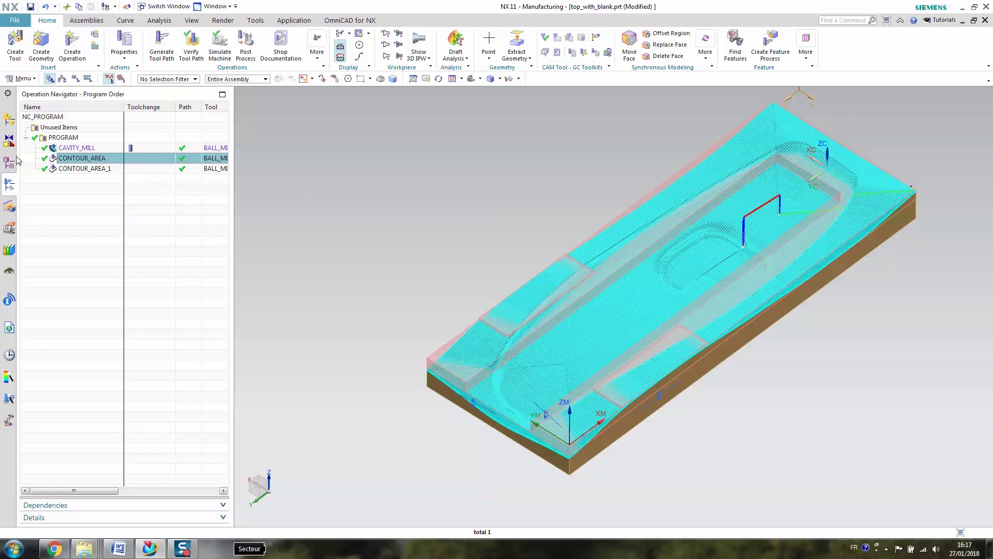
pyautogui.click(81, 171)
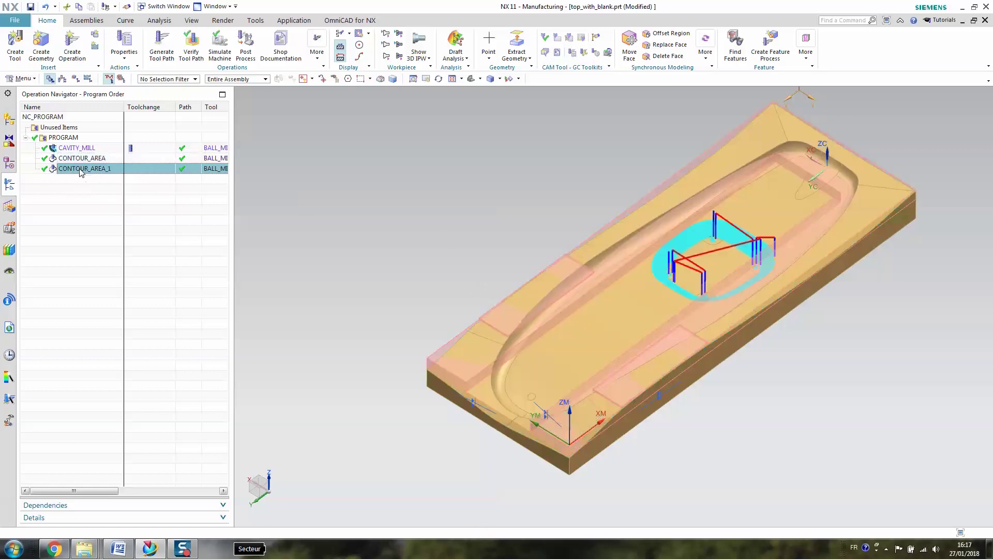
pyautogui.scroll(5, 781, 263)
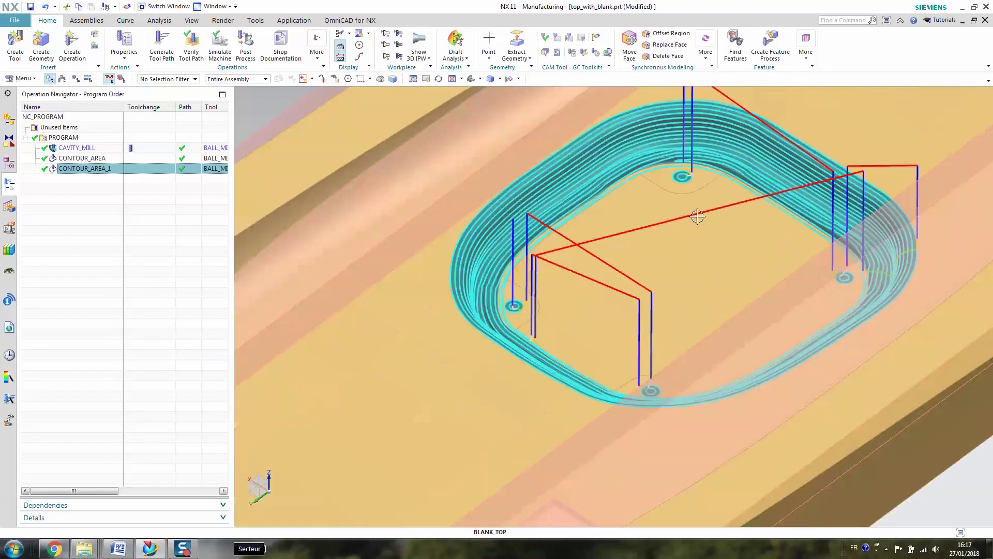
pyautogui.scroll(2, 697, 217)
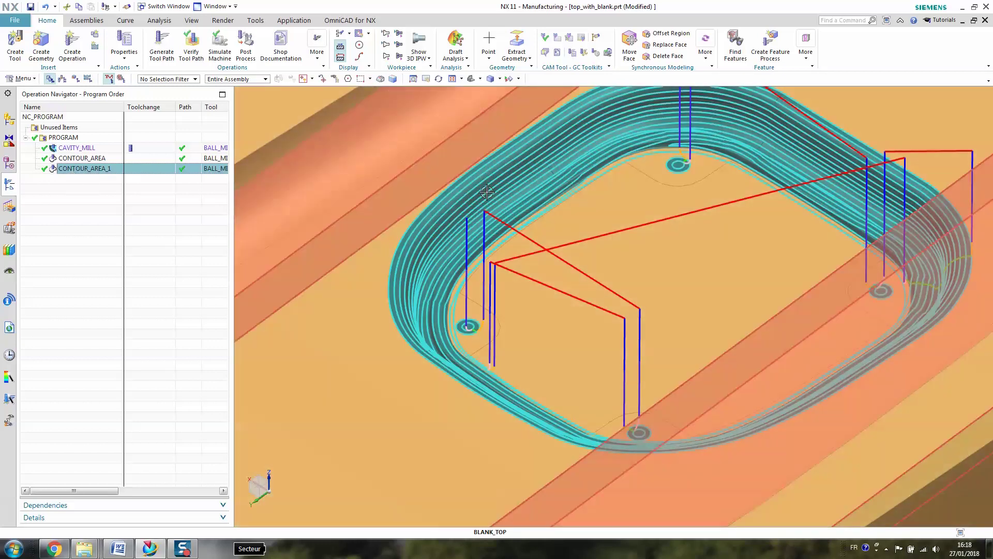
pyautogui.scroll(-6, 548, 342)
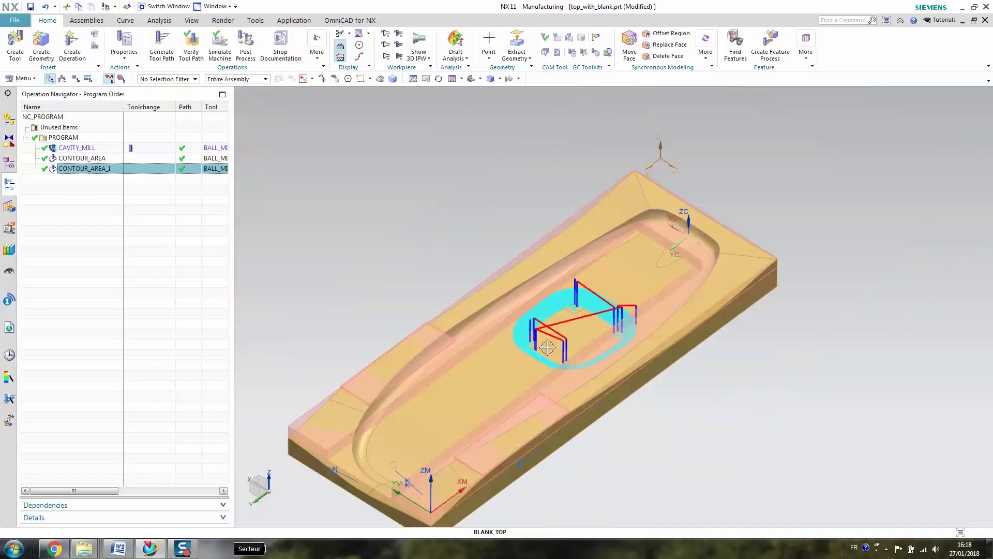
# Hide the blank_top component, select PROGRAM, and start Verify Tool Path
pyautogui.click(9, 119)
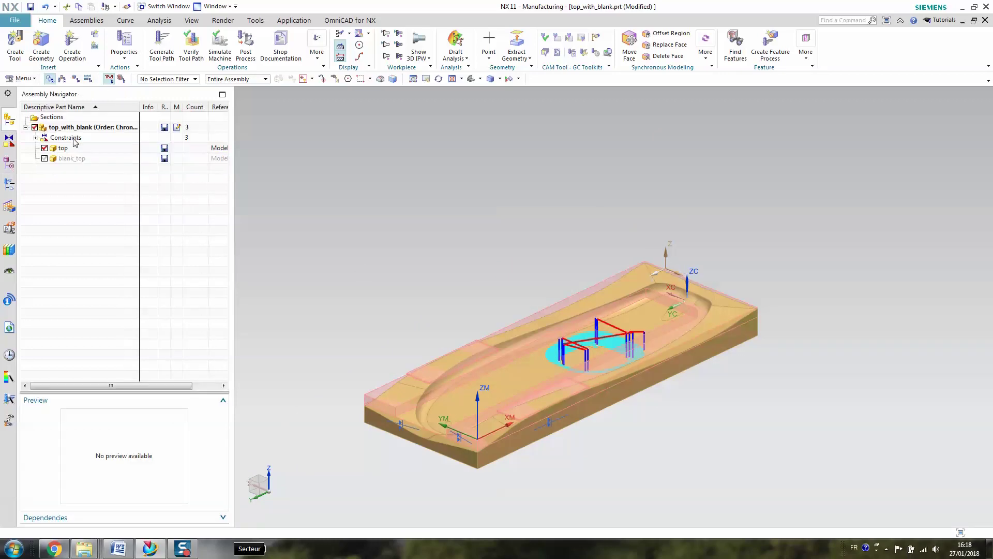
pyautogui.click(44, 158)
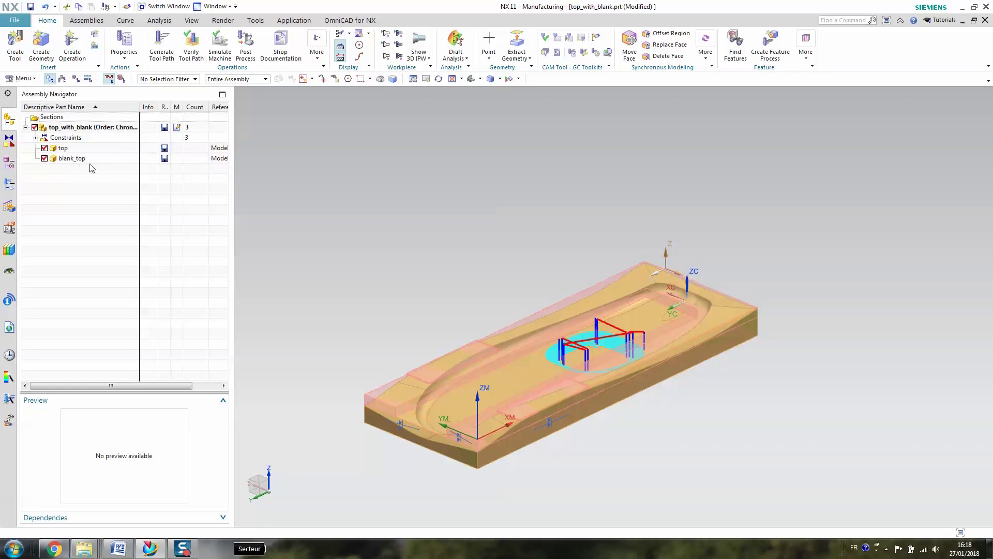
pyautogui.click(45, 159)
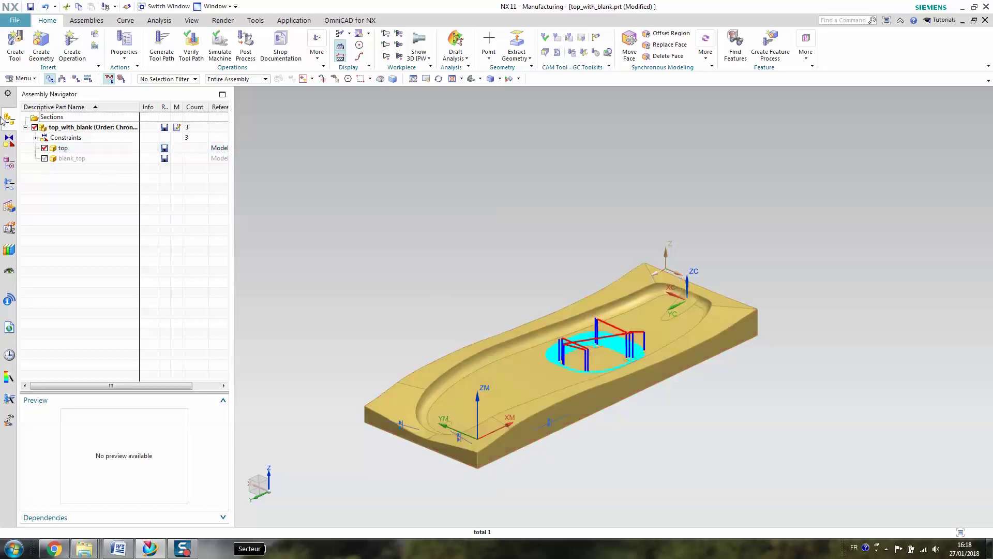
pyautogui.click(8, 185)
pyautogui.click(68, 138)
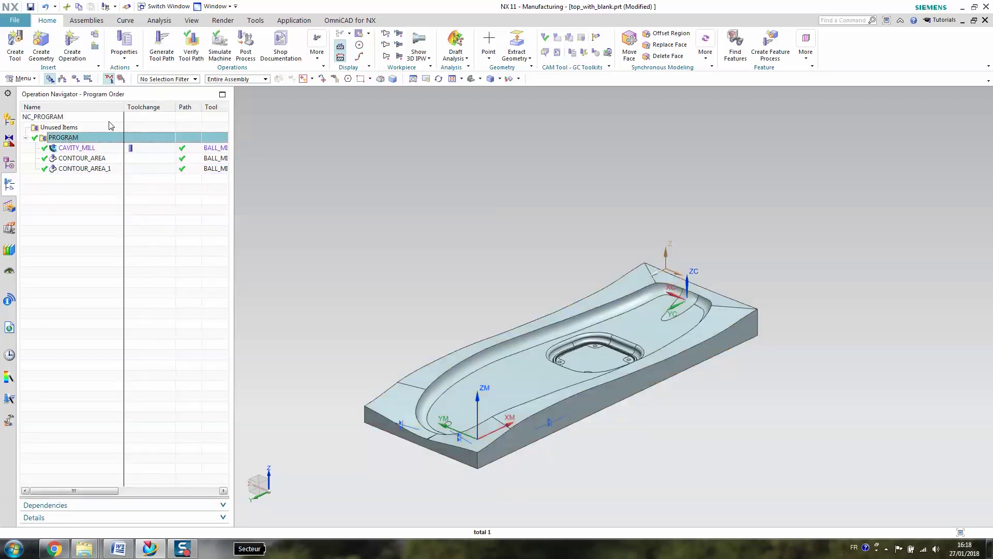
pyautogui.click(192, 46)
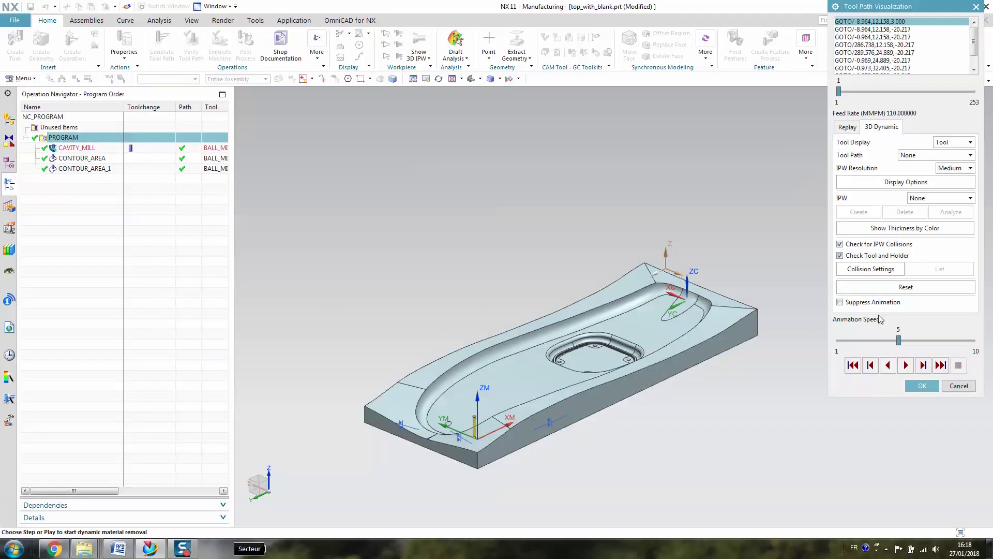
# Play the top program's 3D Dynamic material removal at animation speed 10, orbiting to watch
pyautogui.moveTo(916, 340); pyautogui.dragTo(943, 341)
pyautogui.click(906, 365)
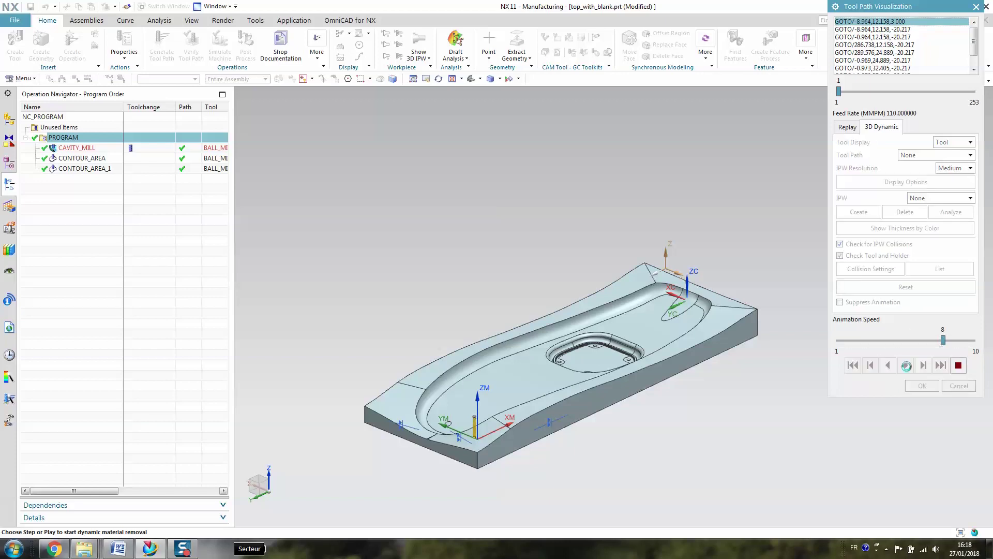
pyautogui.click(967, 340)
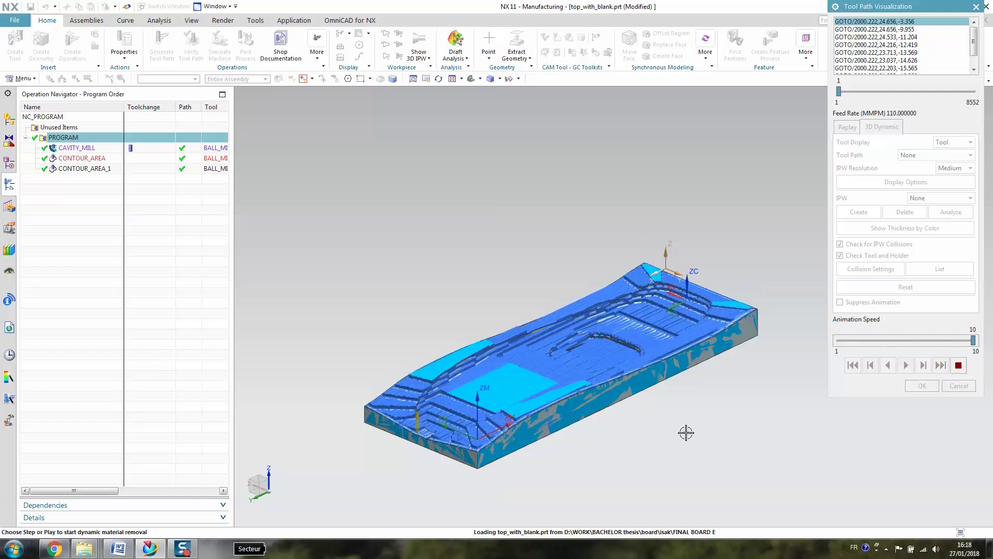
pyautogui.moveTo(672, 439); pyautogui.dragTo(681, 381, button='middle')
pyautogui.scroll(3, 681, 382)
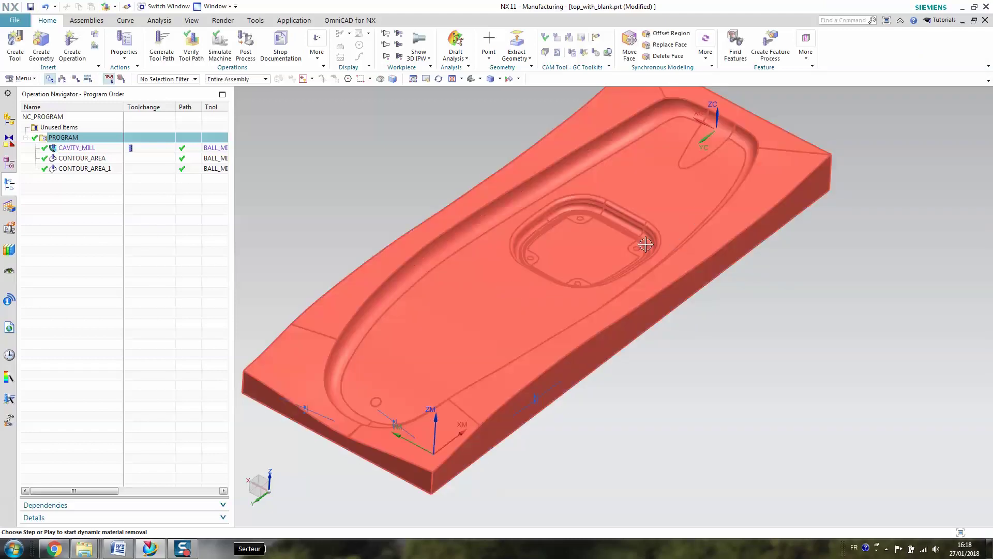
pyautogui.scroll(5, 598, 246)
pyautogui.scroll(-5, 516, 239)
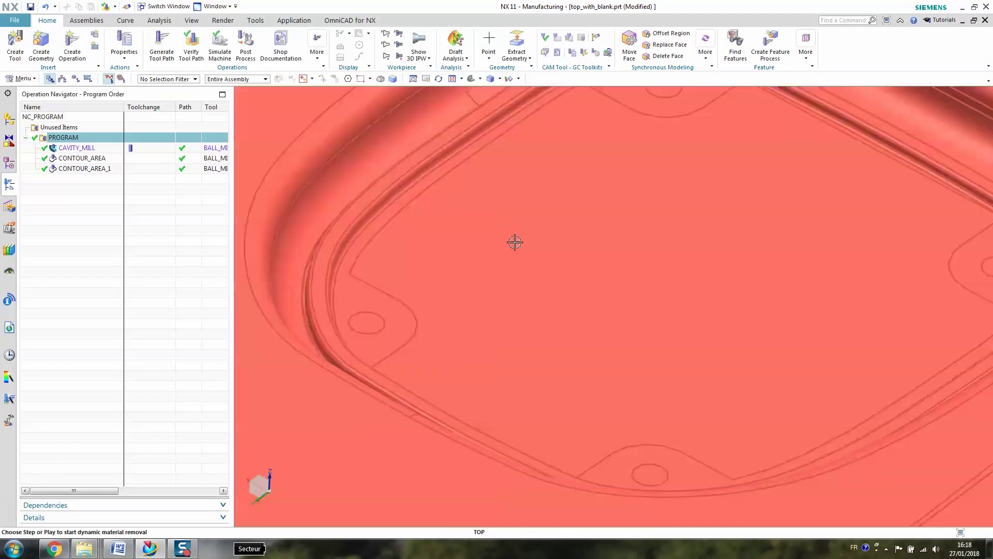
pyautogui.click(246, 44)
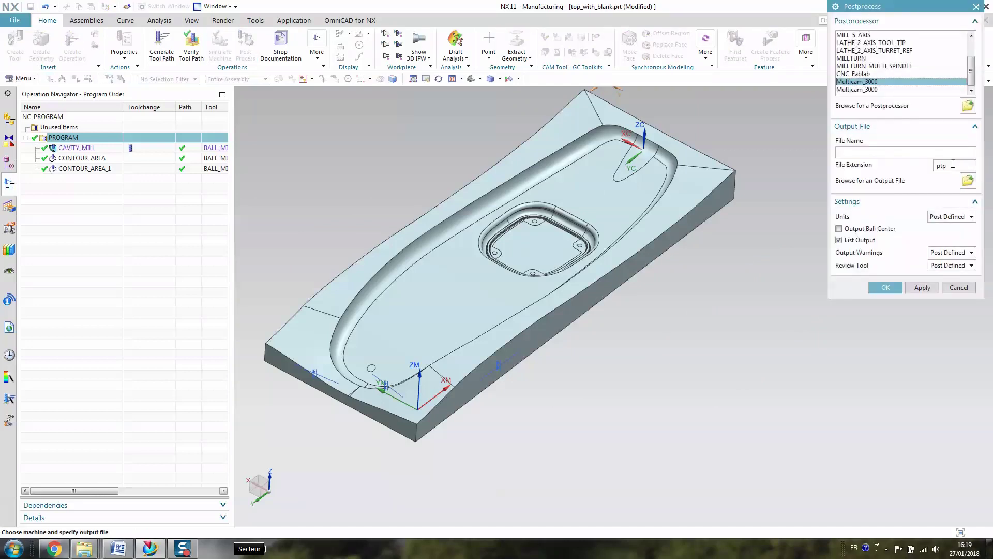
pyautogui.click(958, 288)
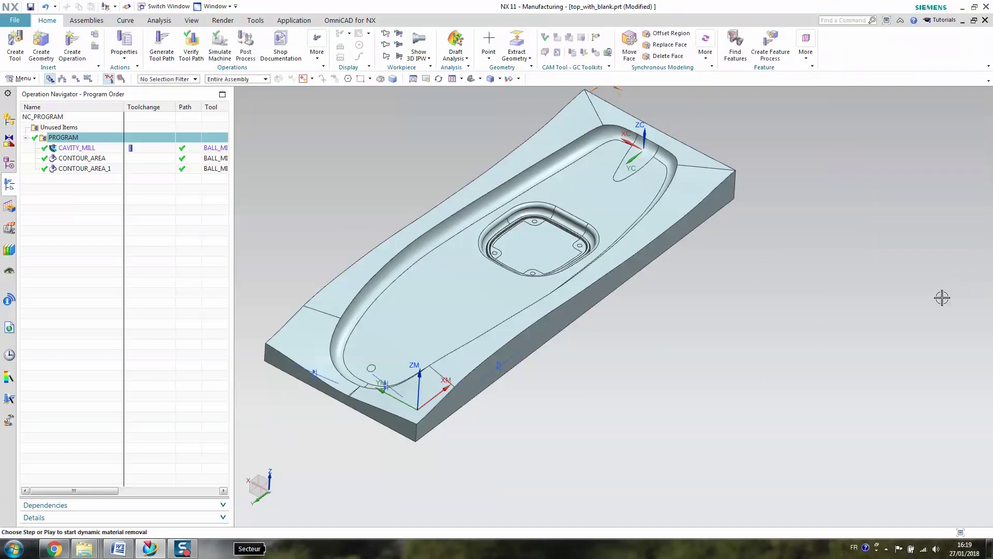